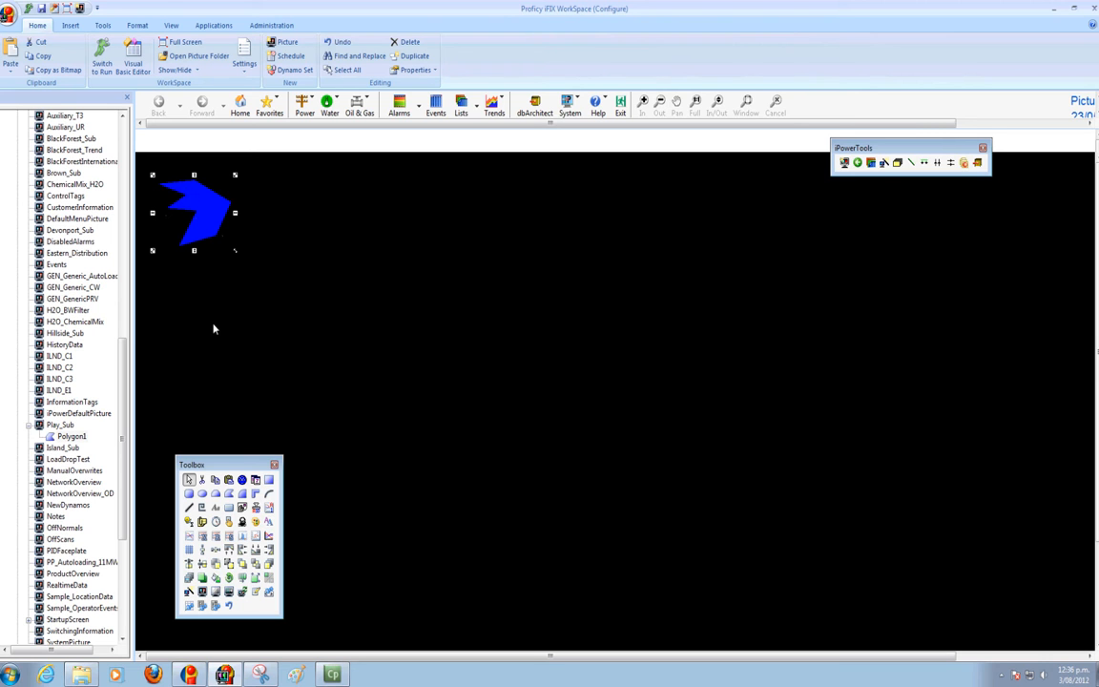
# - Draw an oval below the polygon and a pie wedge beneath the oval
pyautogui.click(202, 494)
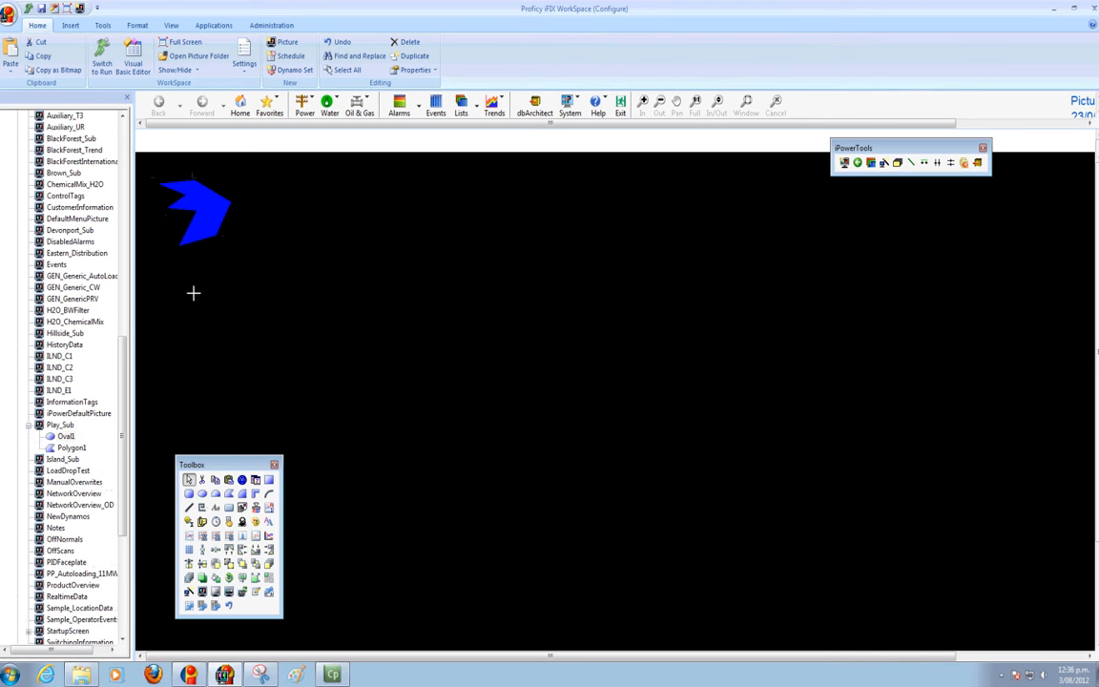
pyautogui.moveTo(175, 265); pyautogui.dragTo(231, 311)
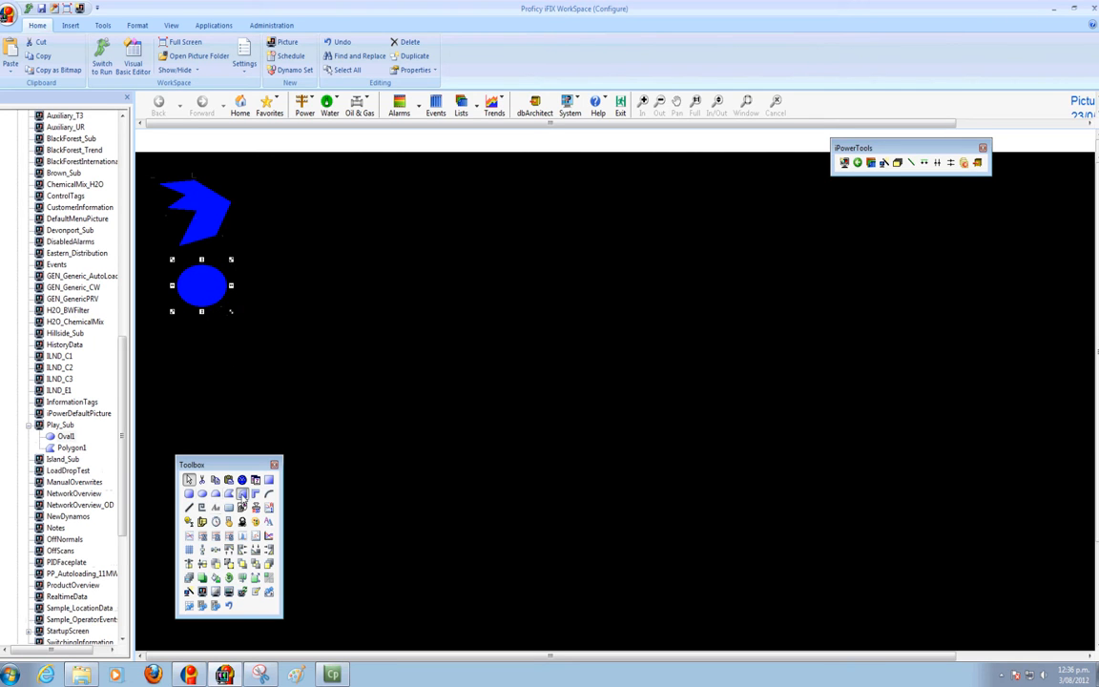
pyautogui.click(243, 494)
pyautogui.click(183, 344)
pyautogui.click(230, 340)
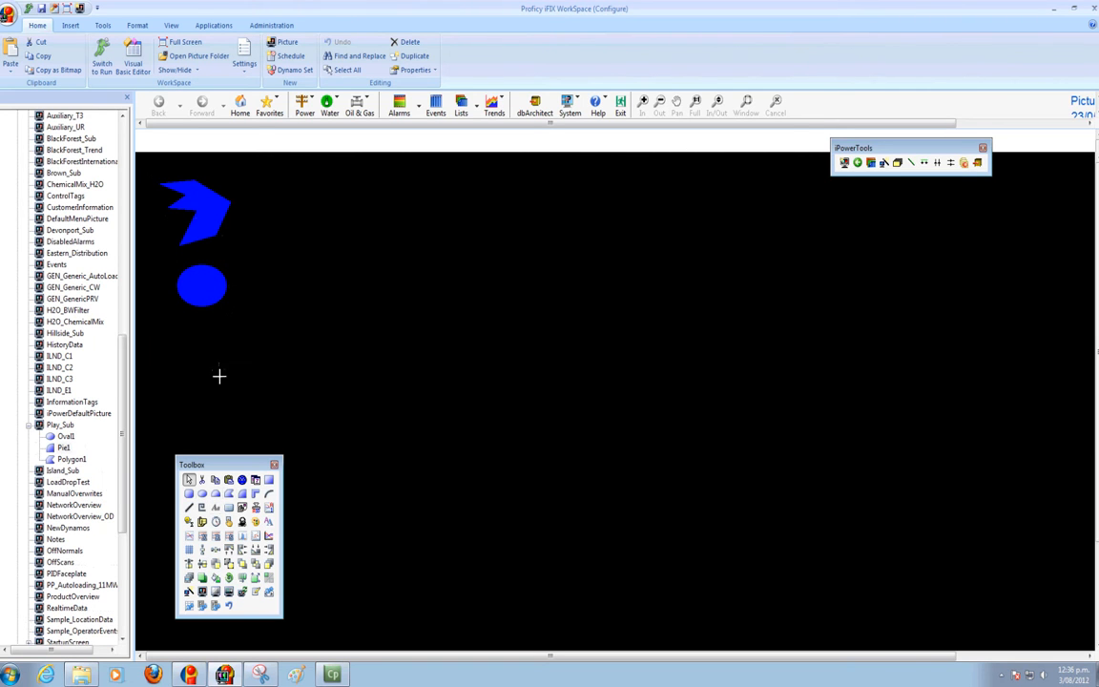
pyautogui.click(220, 376)
pyautogui.moveTo(199, 358); pyautogui.dragTo(184, 349)
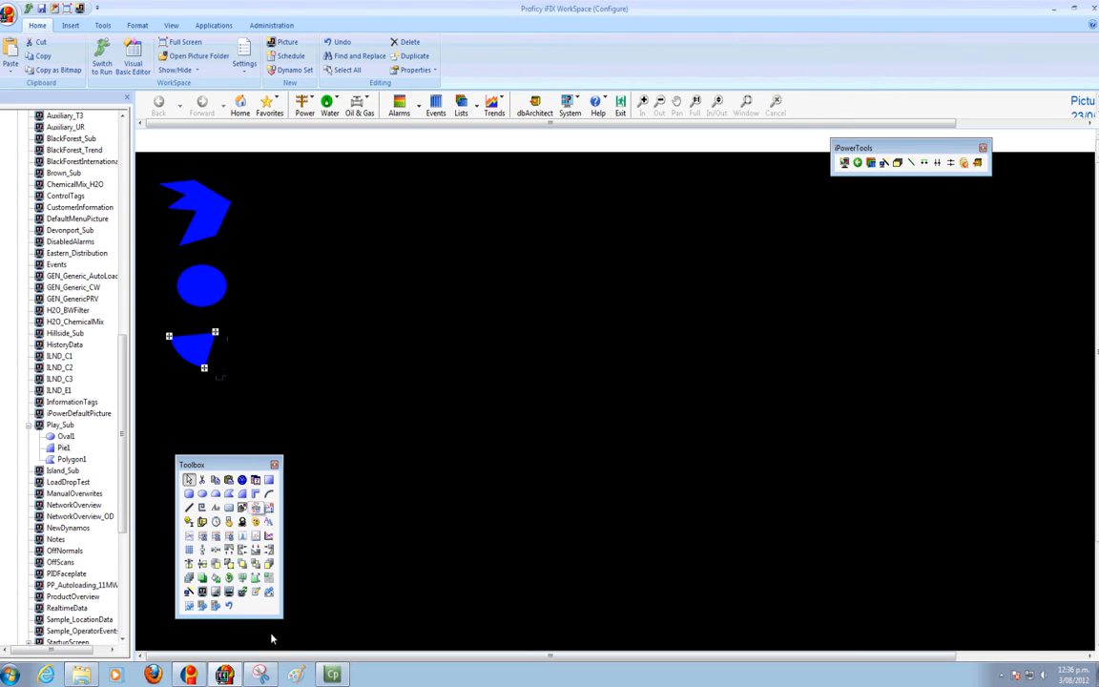
# - Set the foreground color of the pie wedge to red and of the polygon to green
pyautogui.click(255, 522)
pyautogui.click(486, 374)
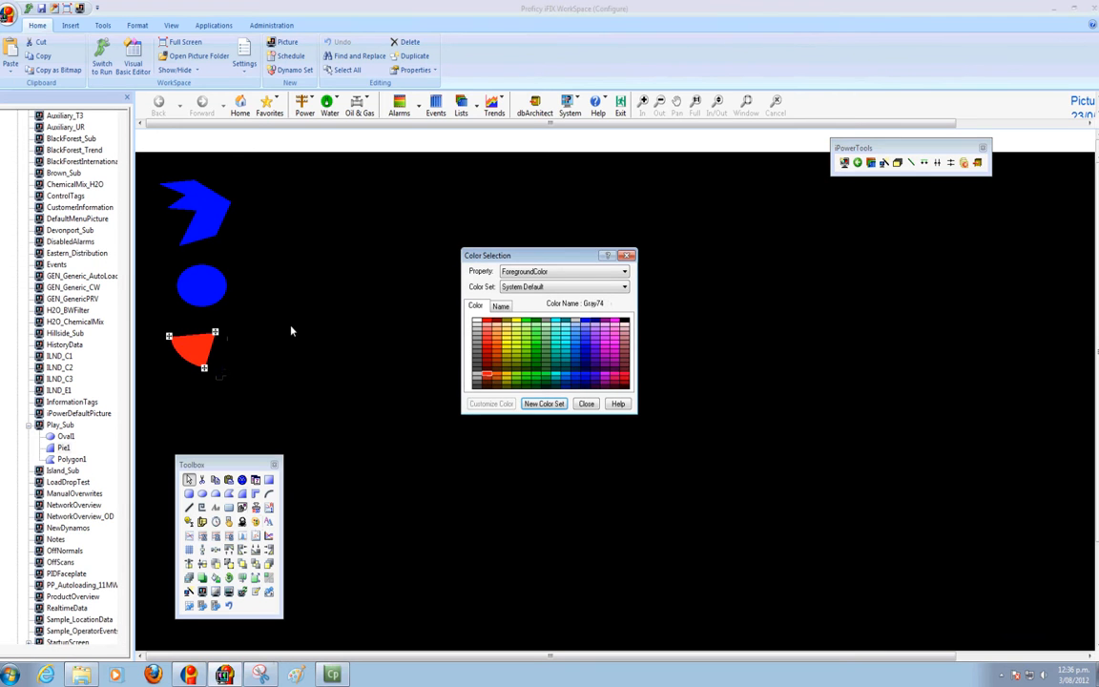
pyautogui.click(206, 225)
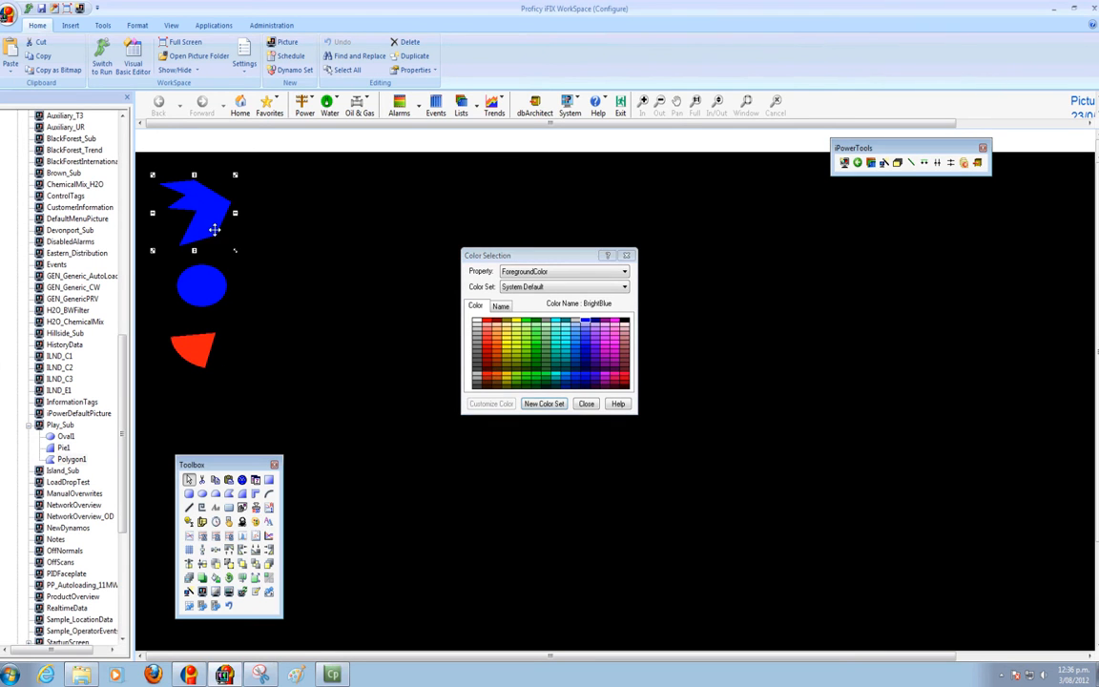
pyautogui.click(535, 350)
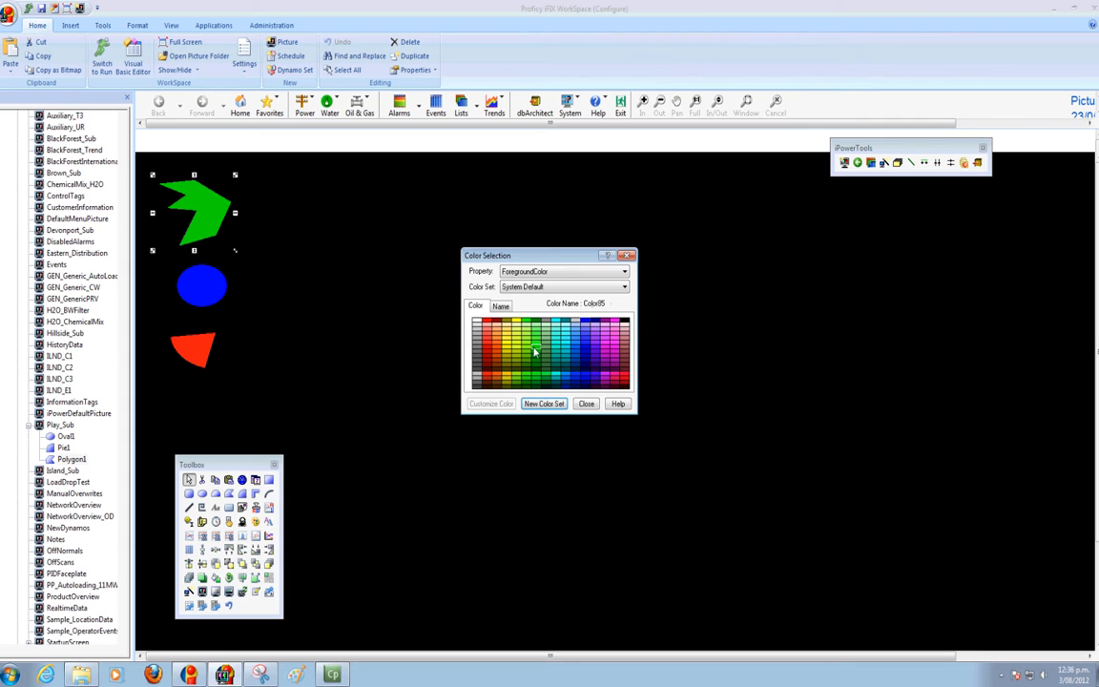
pyautogui.click(627, 256)
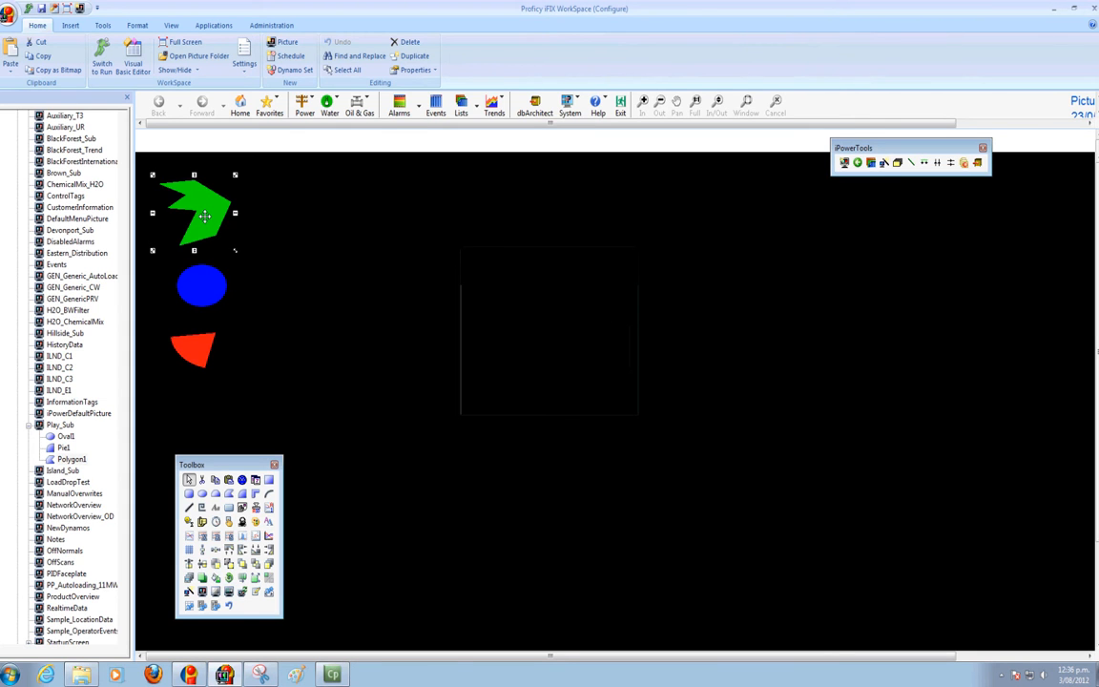
# - Add a Rotate animation to the green polygon with data source Fix32.SAMPLE.BLF_CB3_AI_AMPSA.F_CV
pyautogui.click(229, 577)
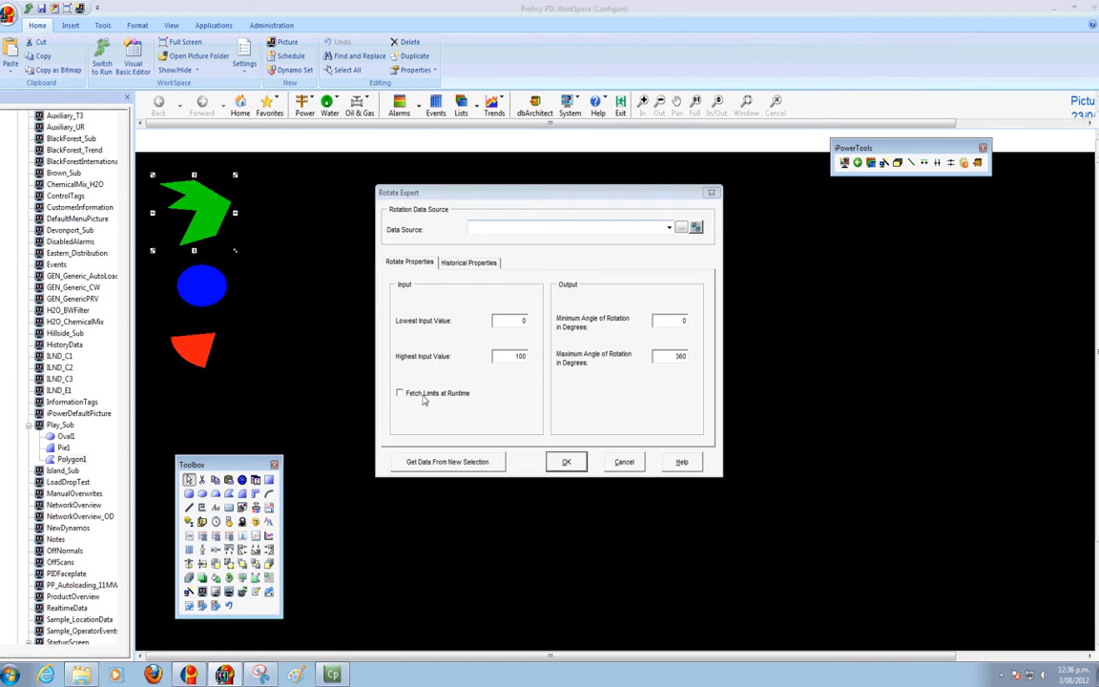
pyautogui.click(669, 228)
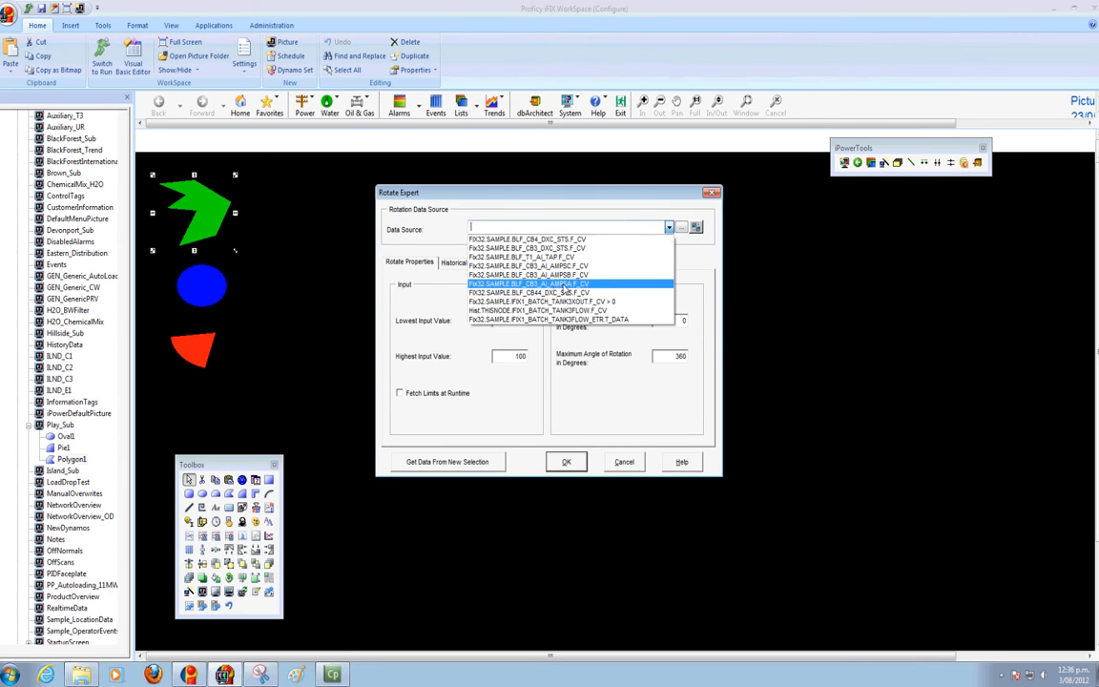
pyautogui.click(564, 285)
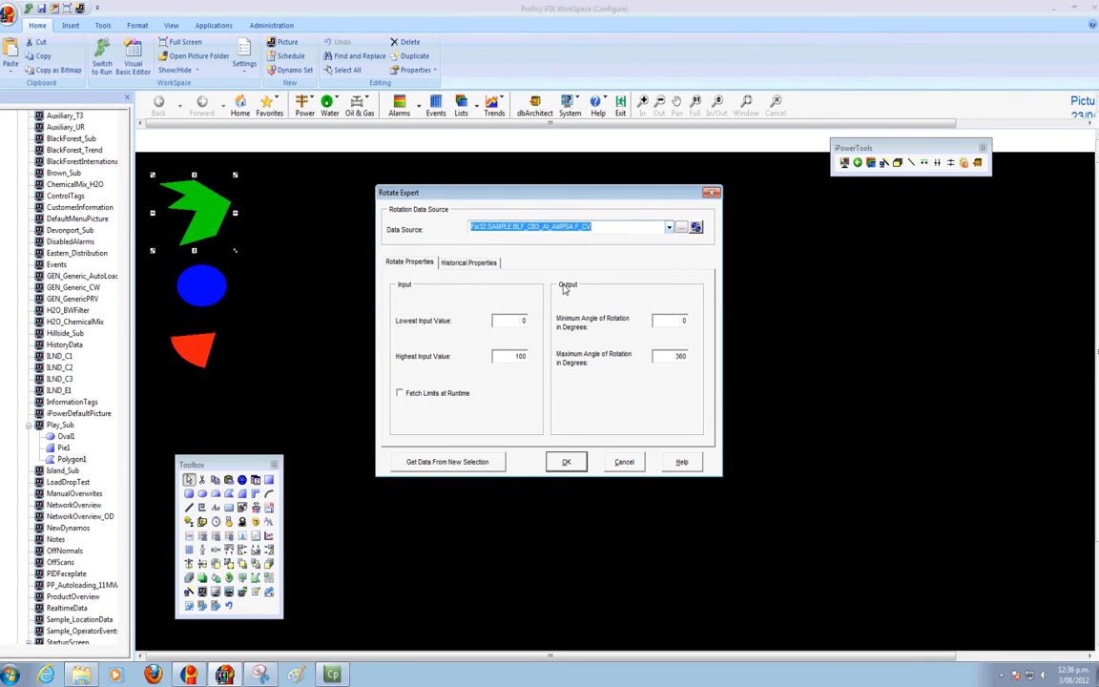
pyautogui.click(569, 461)
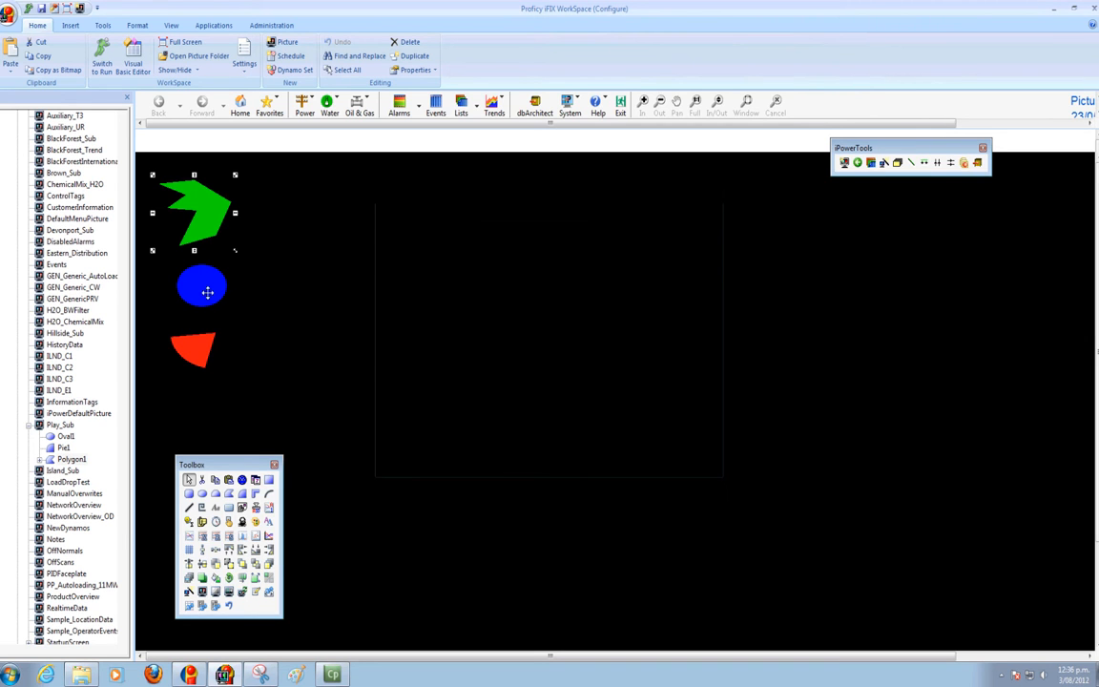
# - Add a Scale animation to the blue oval with data source Fix32.SAMPLE.BLF_CB3_AI_AMPSB.F_CV
pyautogui.click(206, 289)
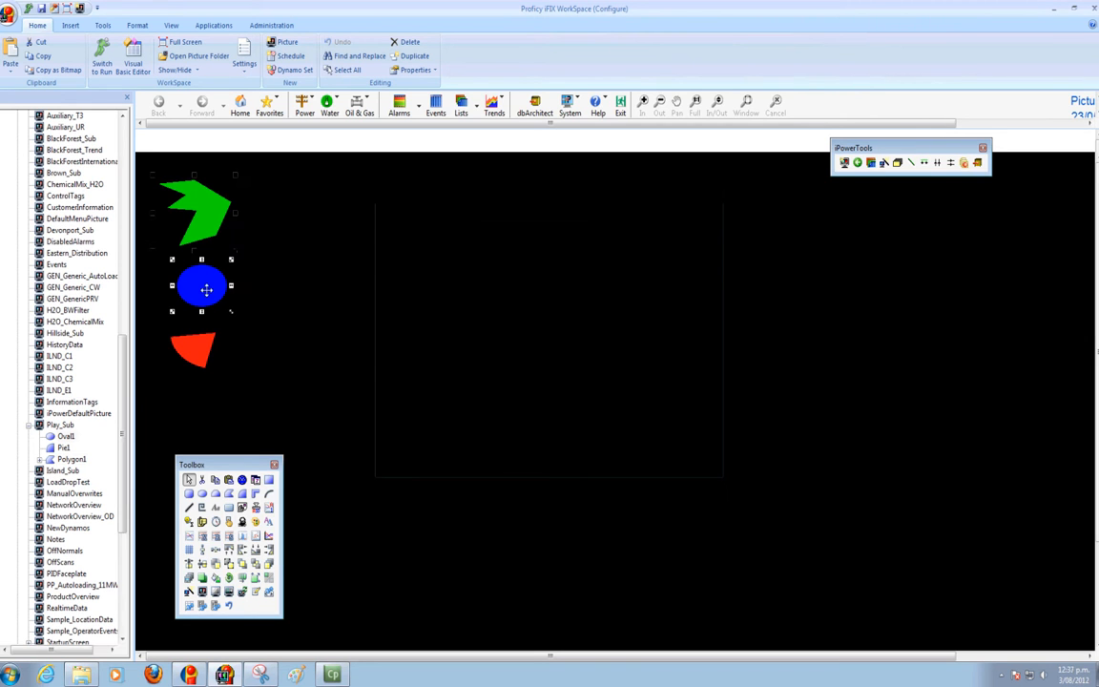
pyautogui.click(255, 581)
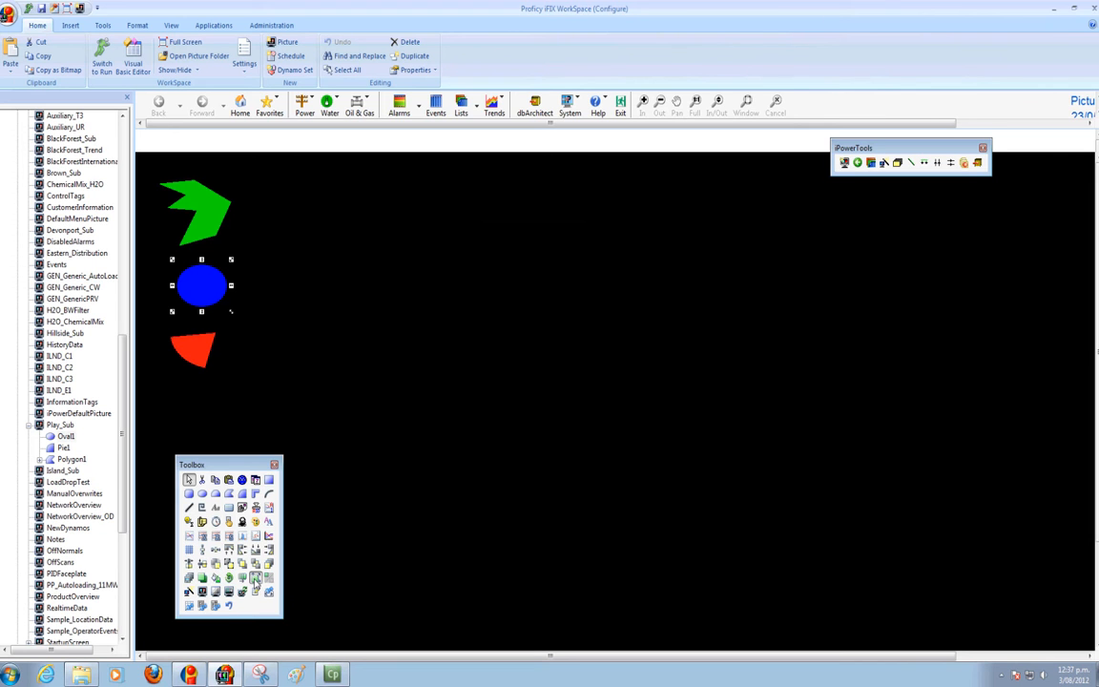
pyautogui.click(646, 229)
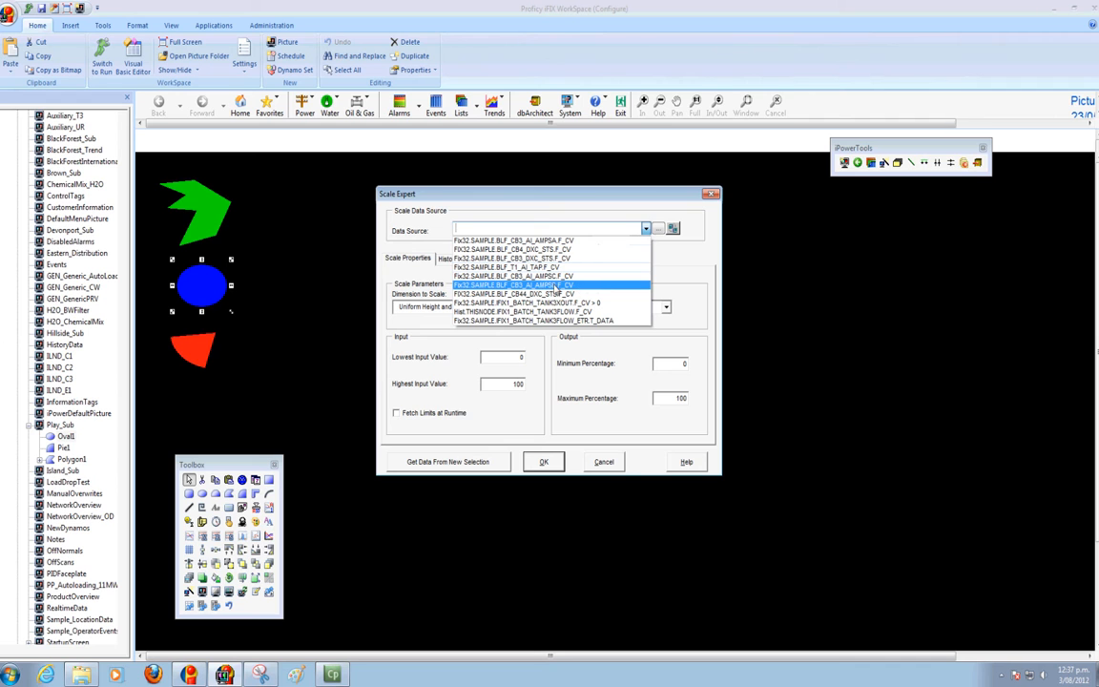
pyautogui.click(555, 286)
pyautogui.click(544, 462)
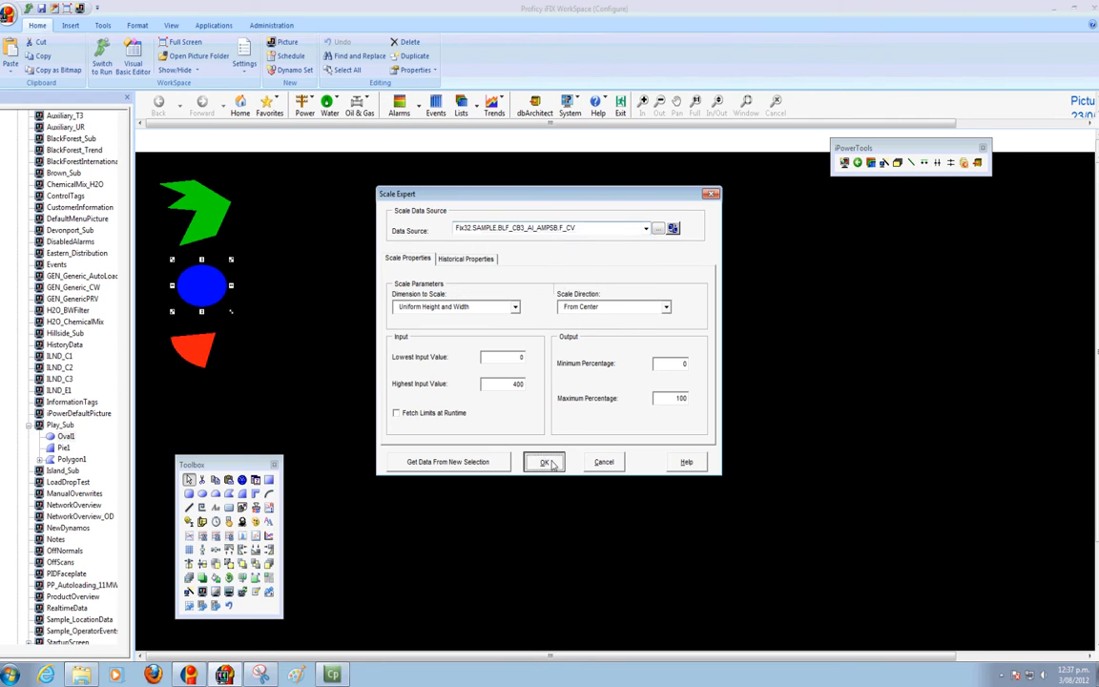
# - Add a Fill animation to the red pie wedge with data source Fix32.SAMPLE.BLF_CB3_AI_AMPSC.F_CV
pyautogui.click(192, 346)
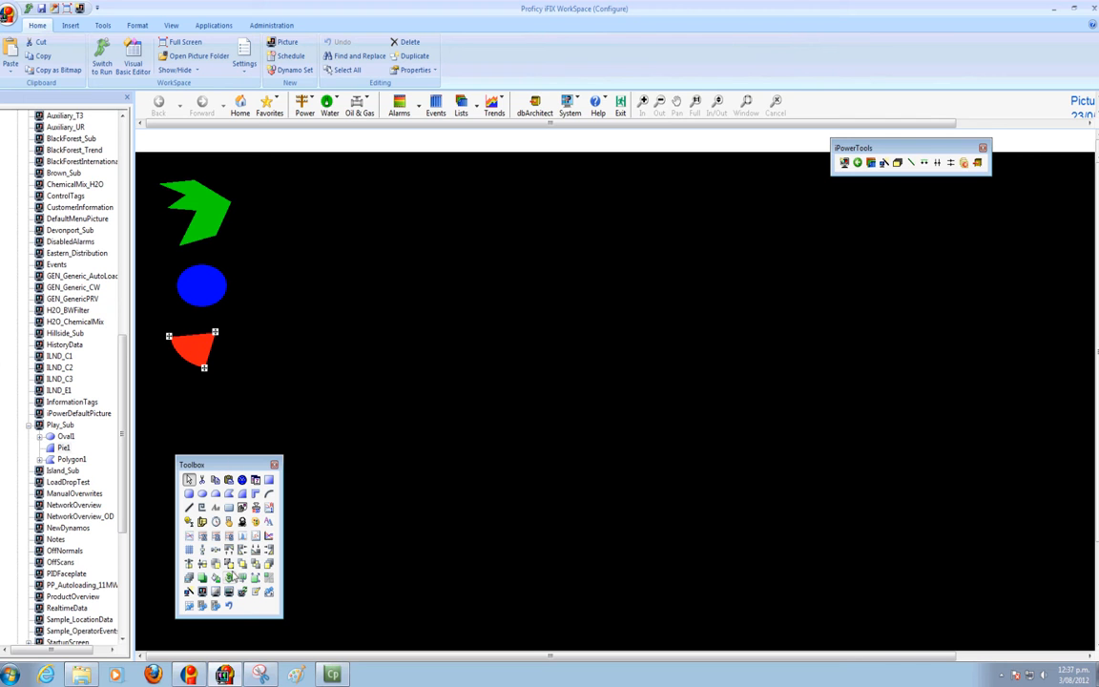
pyautogui.click(215, 579)
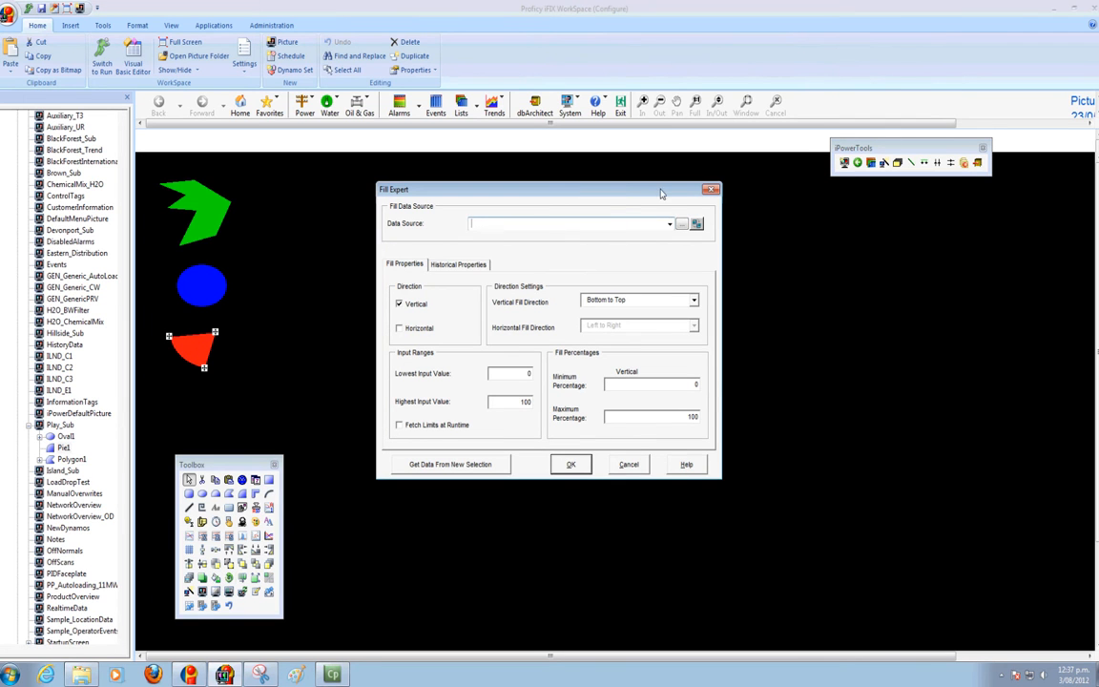
pyautogui.click(669, 223)
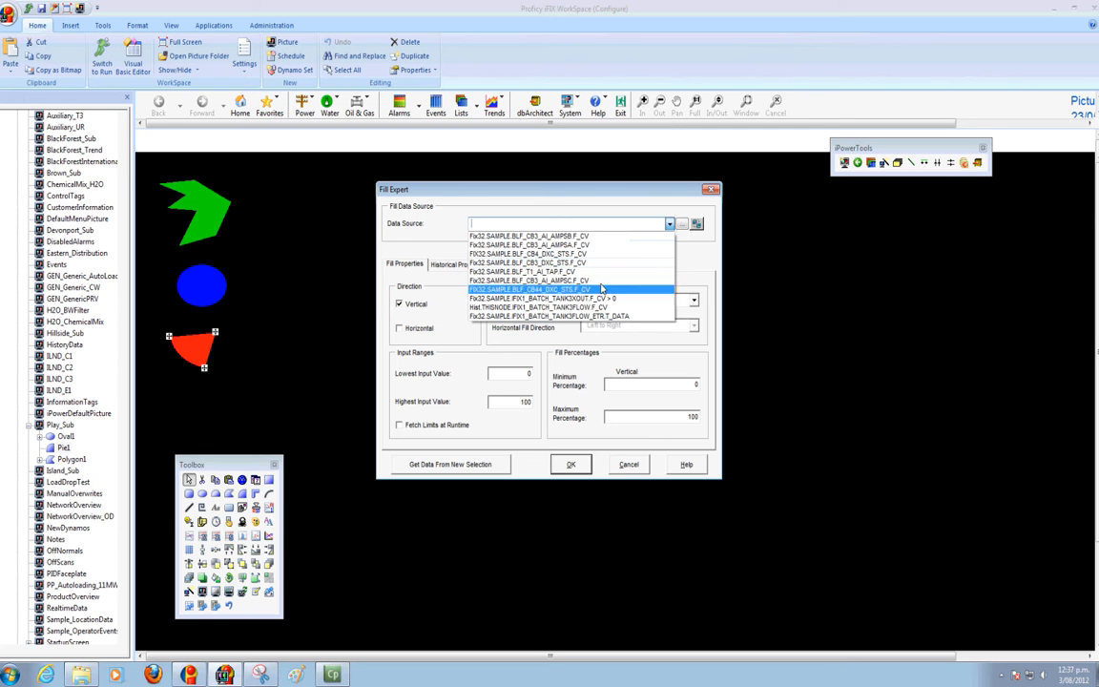
pyautogui.click(606, 280)
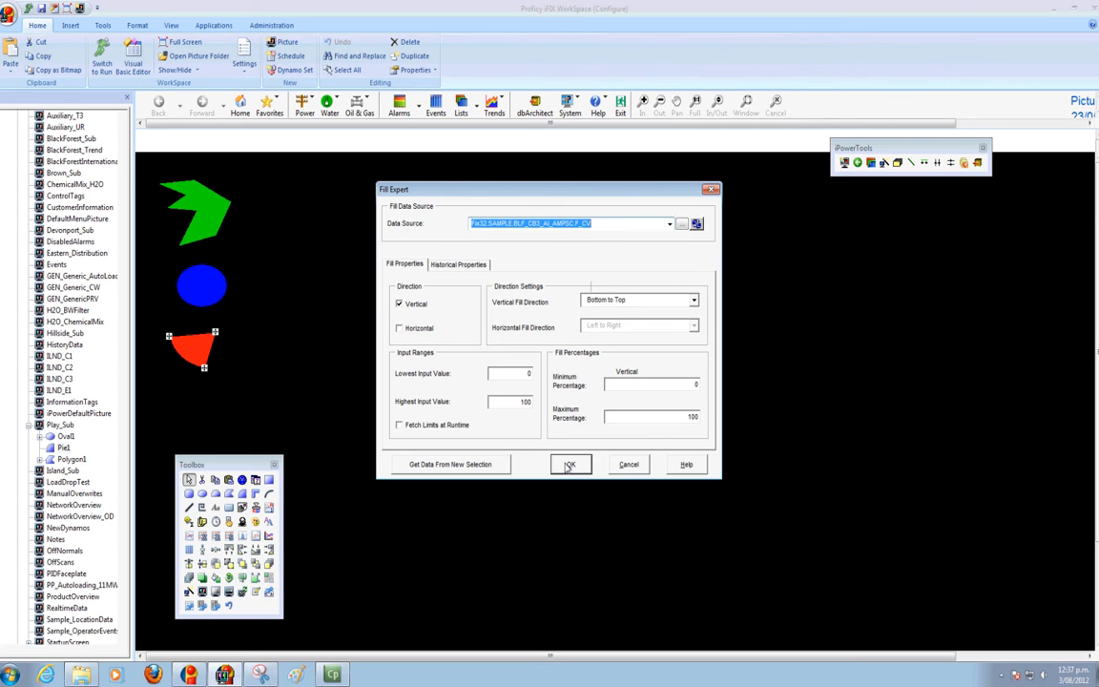
pyautogui.click(567, 466)
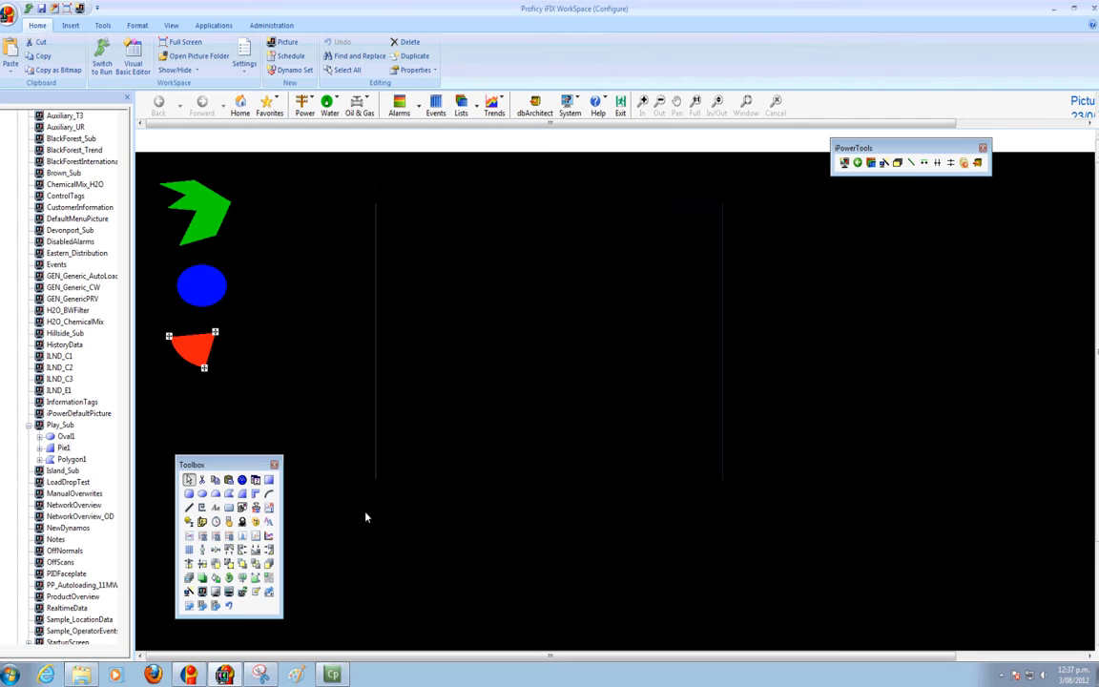
# - Insert a wide chart beside the shapes and set its existing pen to Fix32.SAMPLE.BLF_CB3_AI_AMPSA.F_CV
pyautogui.click(253, 480)
pyautogui.moveTo(260, 185)
pyautogui.mouseDown()
pyautogui.moveTo(323, 241)
pyautogui.moveTo(545, 336)
pyautogui.moveTo(672, 373)
pyautogui.mouseUp()
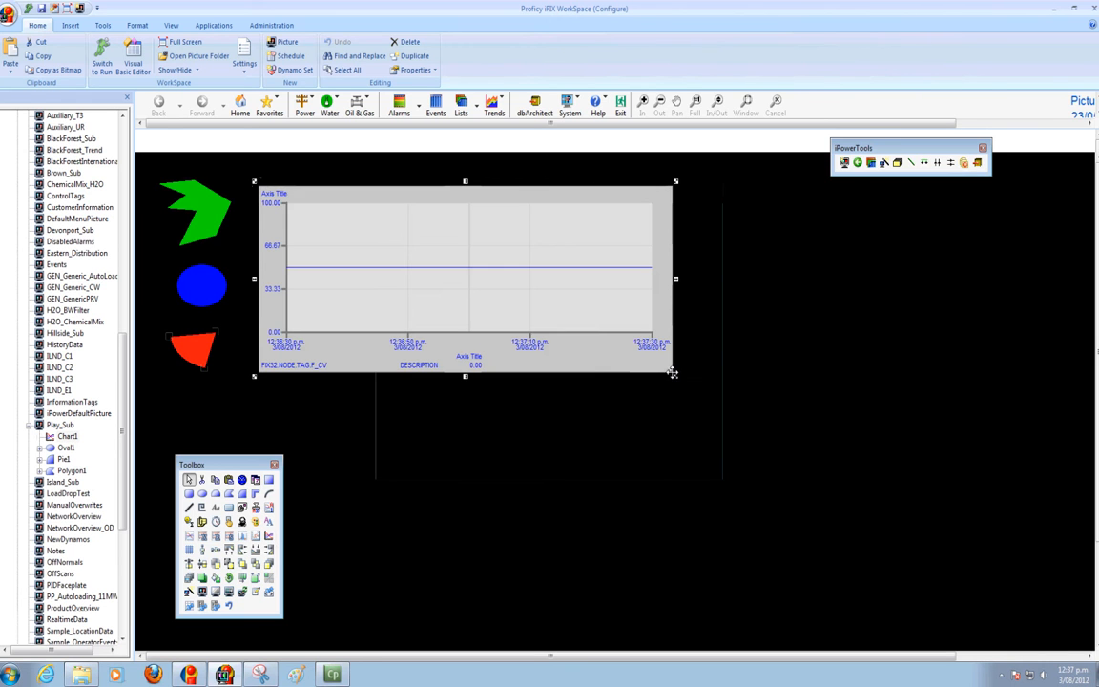
pyautogui.doubleClick(434, 302)
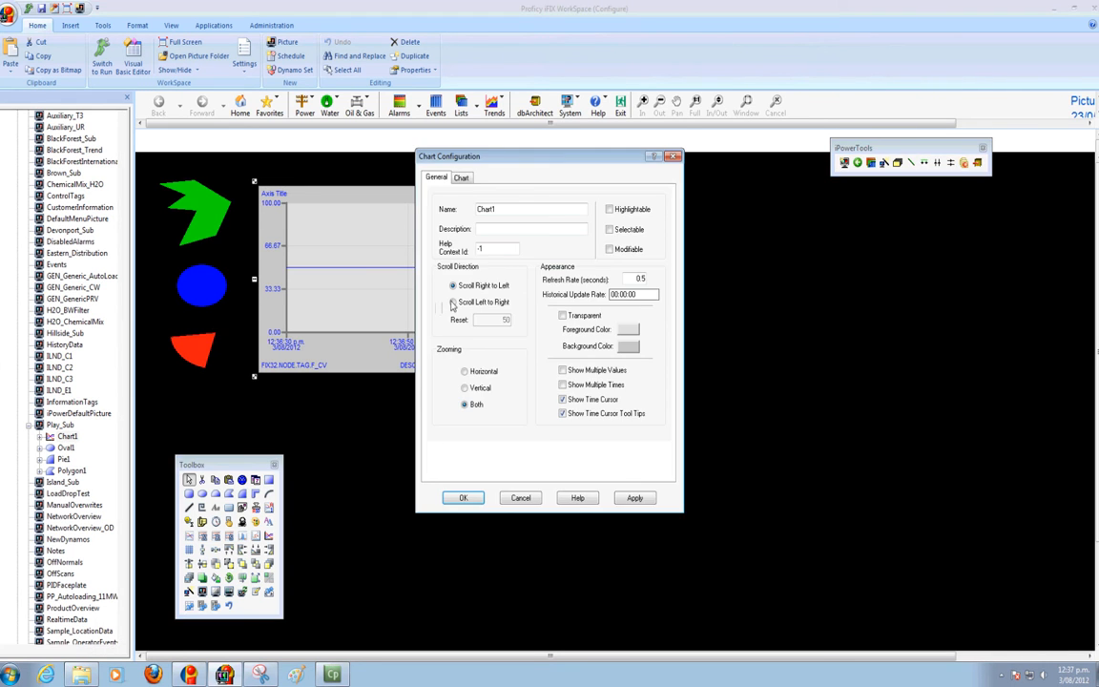
pyautogui.click(459, 178)
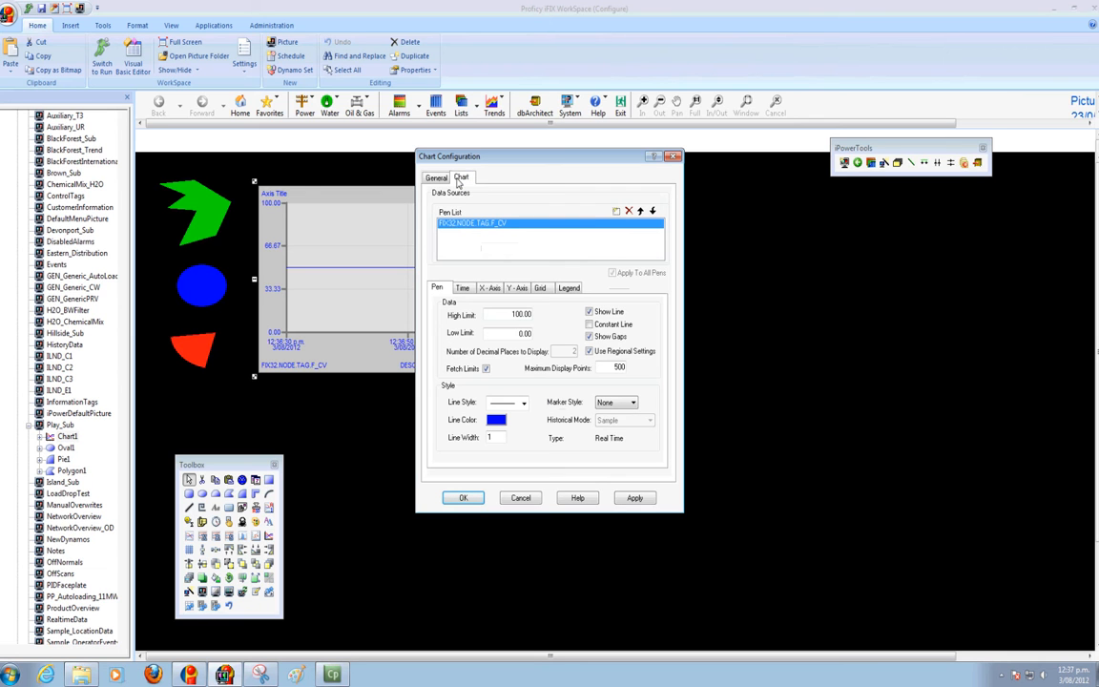
pyautogui.click(613, 227)
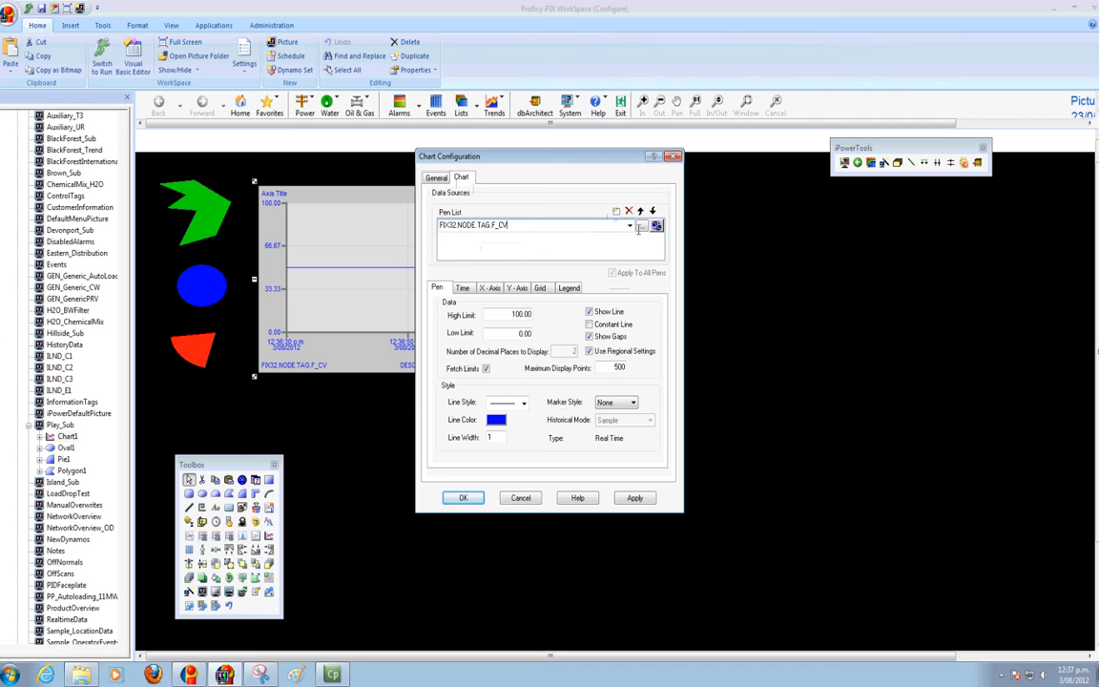
pyautogui.click(631, 226)
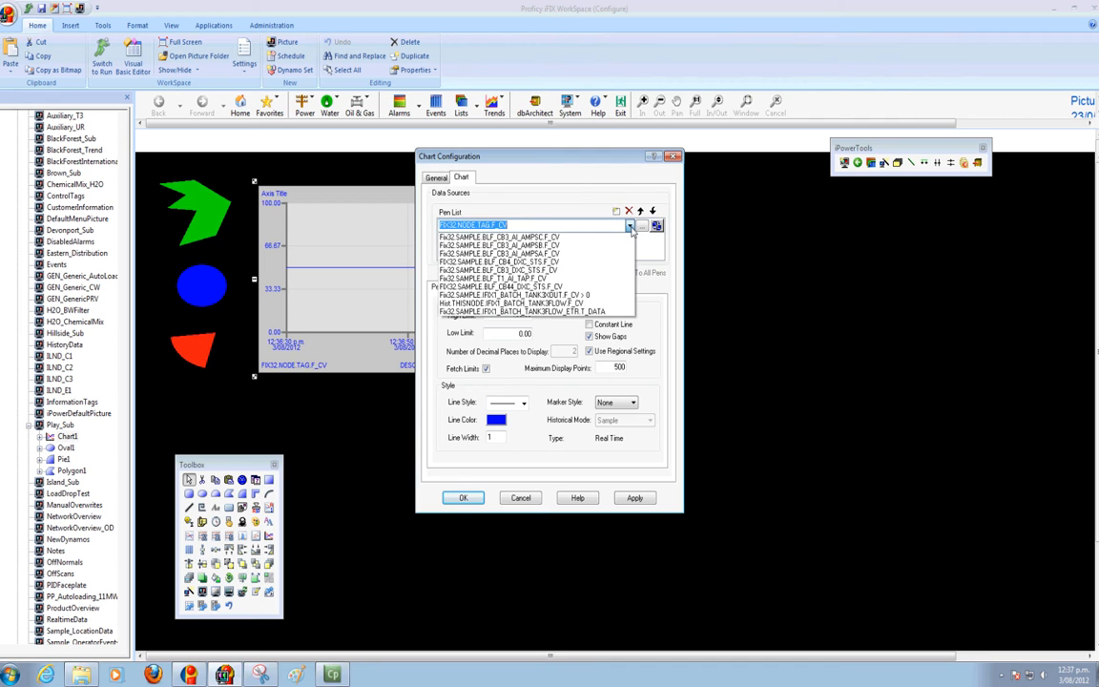
pyautogui.click(560, 255)
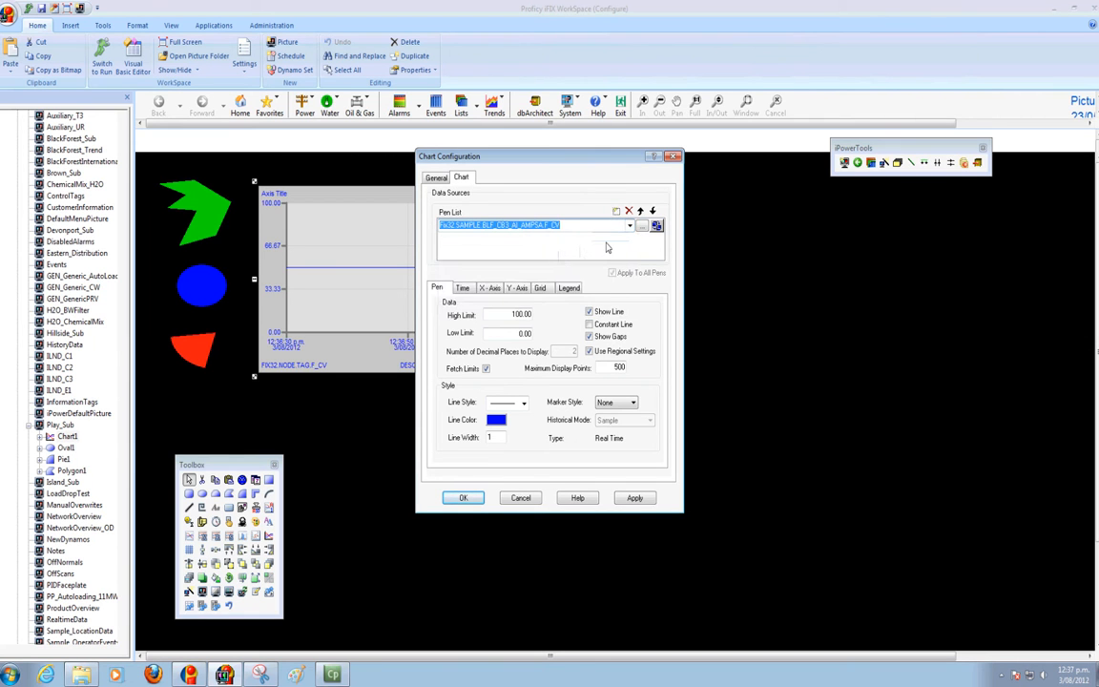
# - Add Fix32.SAMPLE.BLF_CB3_AI_AMPSB.F_CV and Fix32.SAMPLE.BLF_CB3_AI_AMPSC.F_CV as further chart pens and apply the chart configuration
pyautogui.click(616, 211)
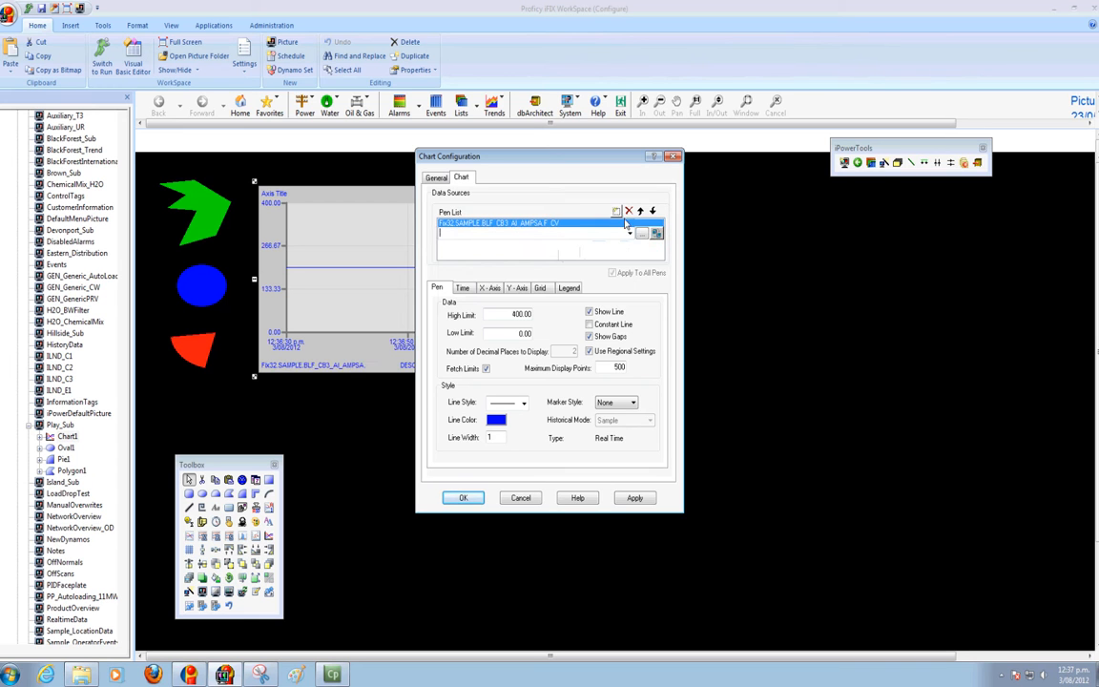
pyautogui.click(629, 233)
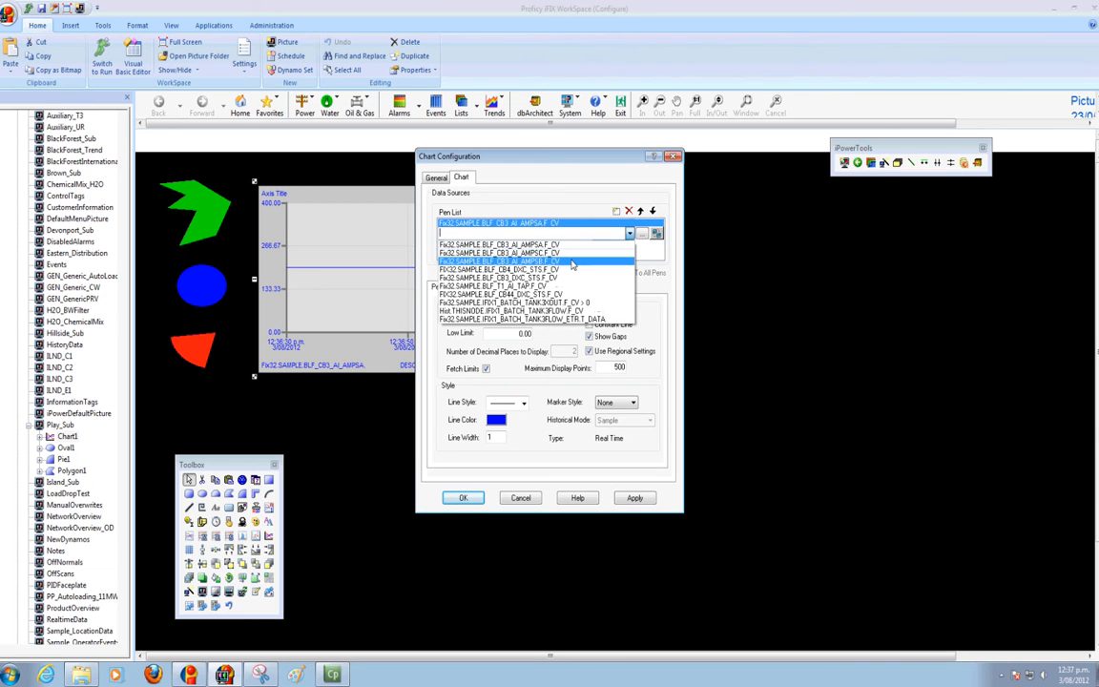
pyautogui.click(572, 264)
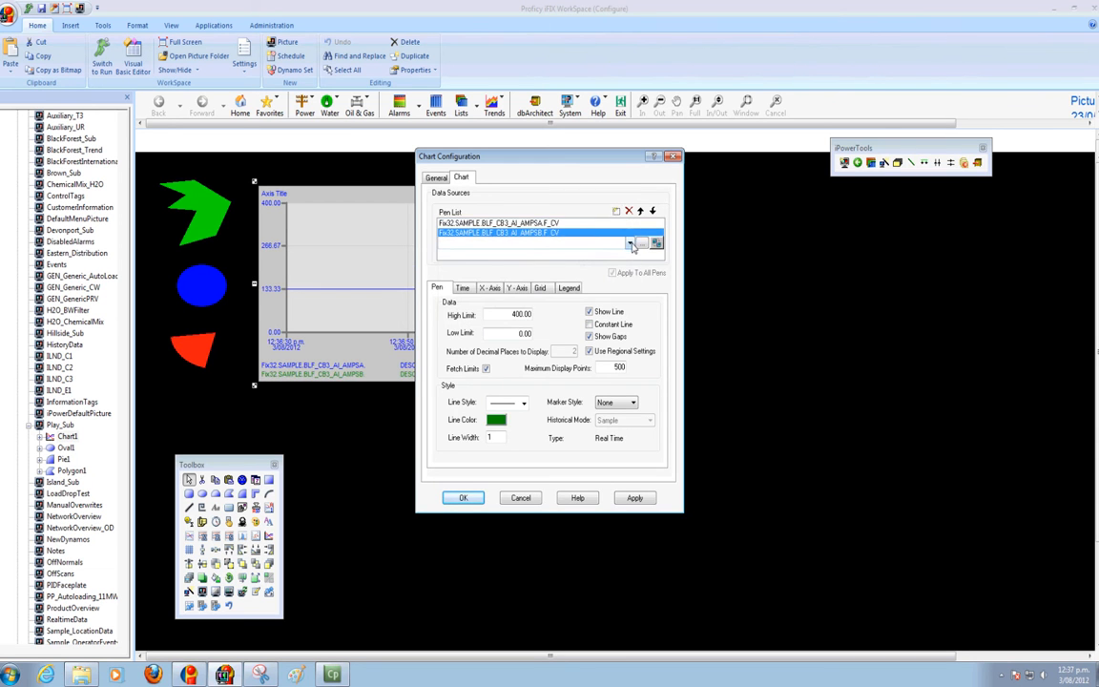
pyautogui.click(630, 244)
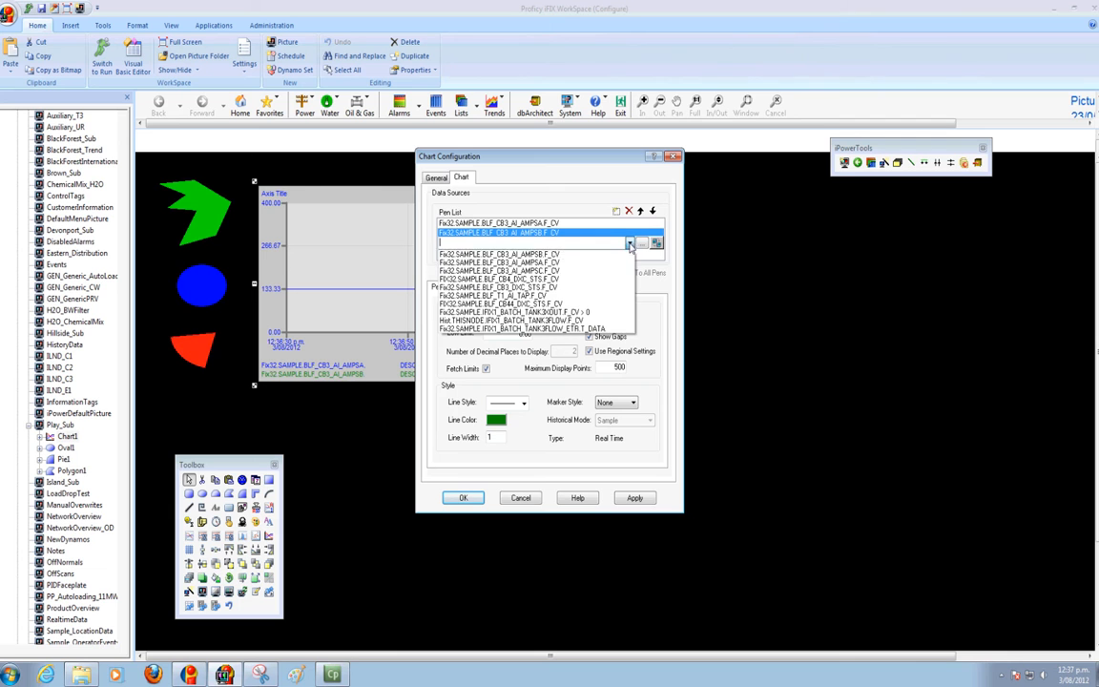
pyautogui.click(564, 272)
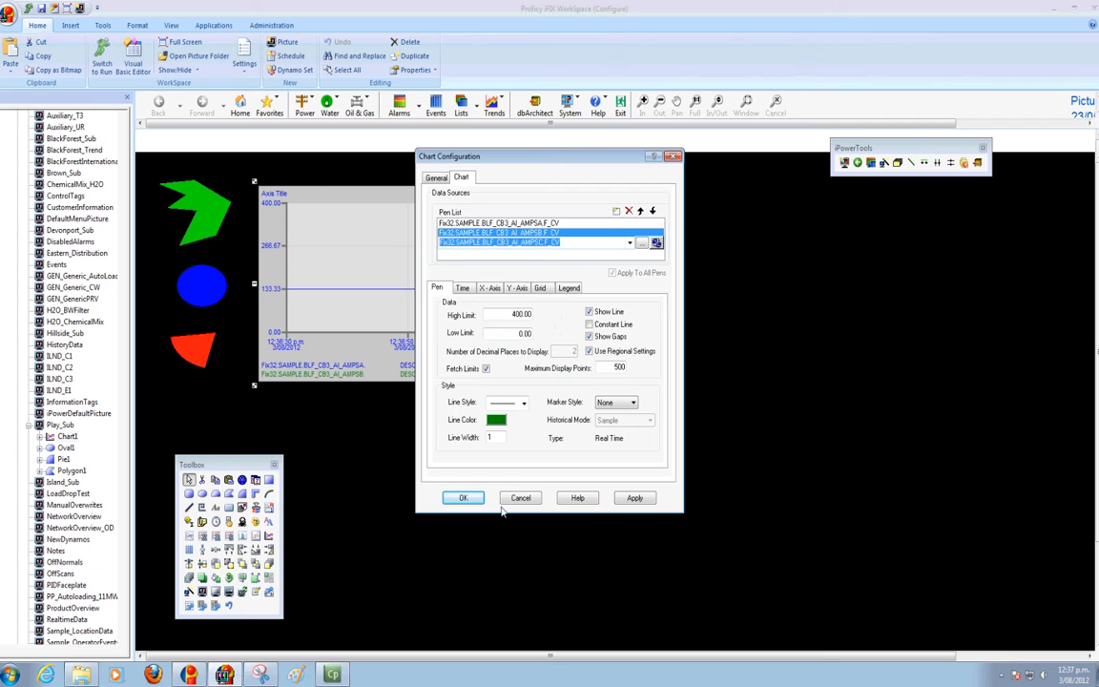
pyautogui.click(624, 499)
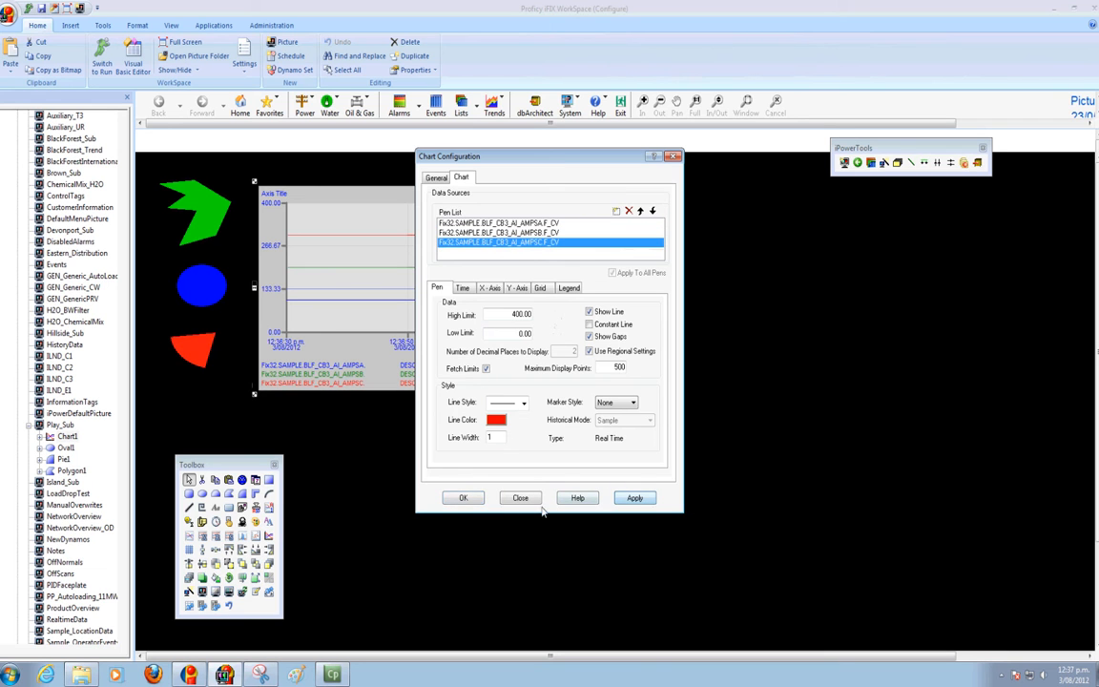
pyautogui.click(463, 498)
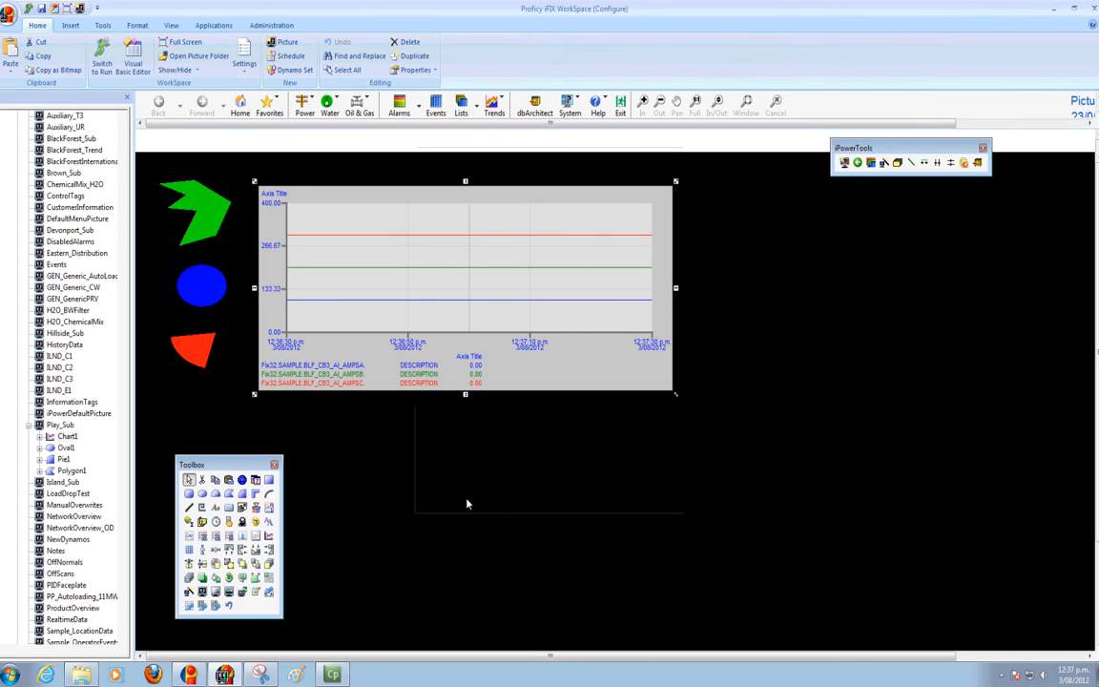
# - Draw a nearly horizontal bus line in the empty area beside the chart
pyautogui.click(911, 163)
pyautogui.moveTo(740, 235); pyautogui.dragTo(873, 240)
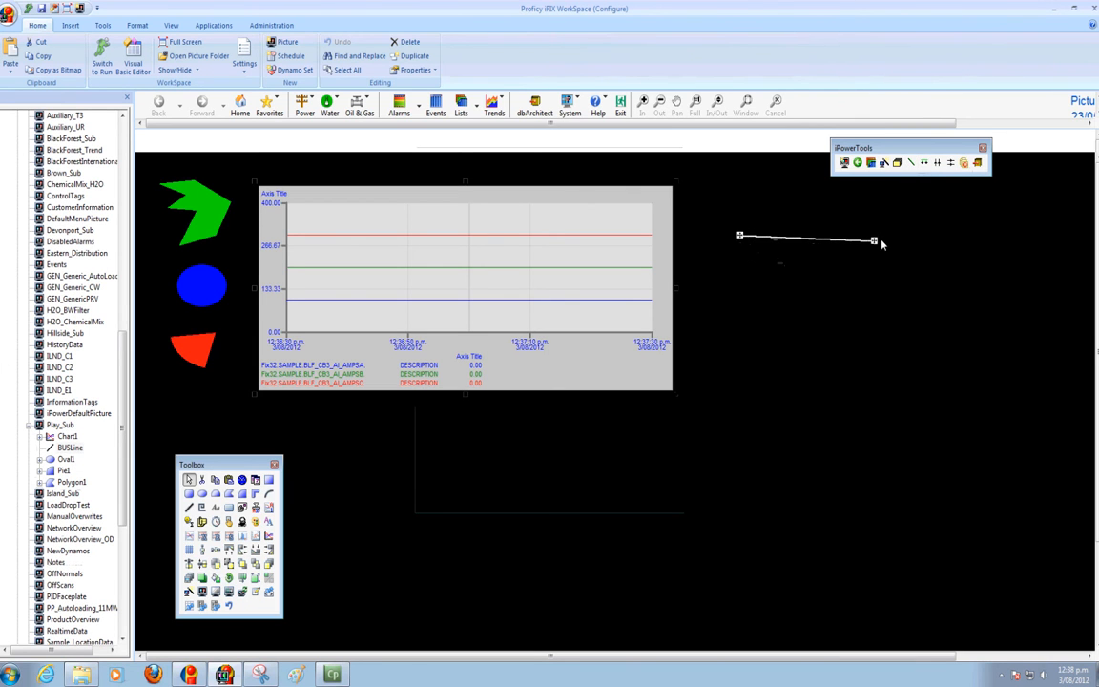
# - Straighten the bus line to exactly horizontal and draw a straight vertical bus line across its end nearest the empty area
pyautogui.click(951, 167)
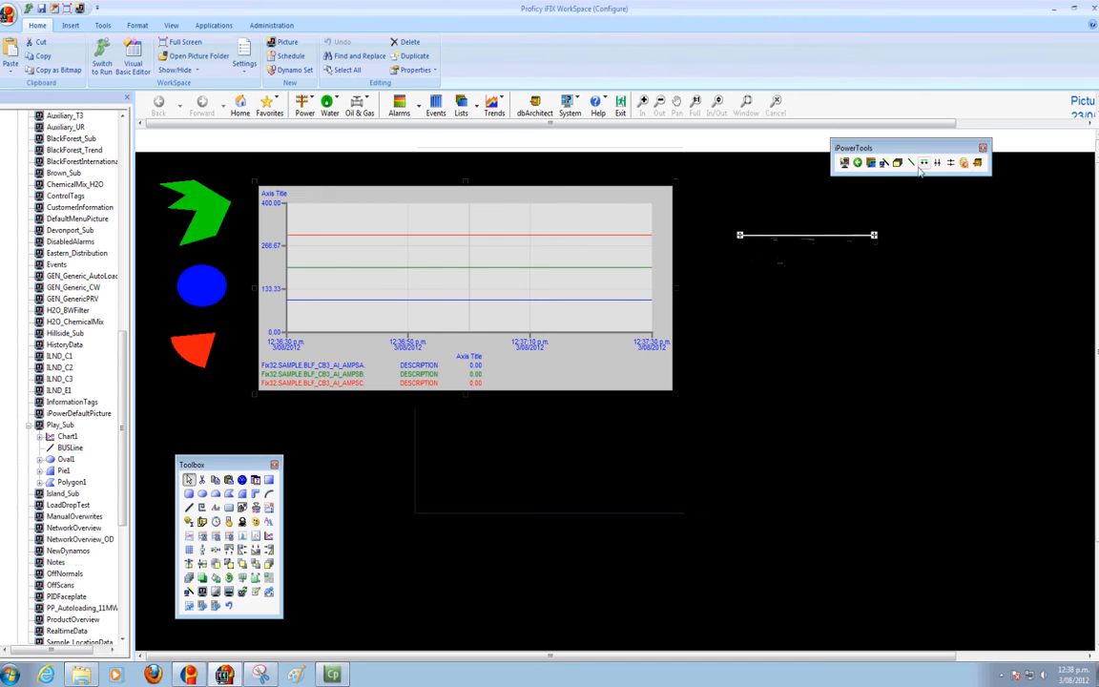
pyautogui.click(911, 163)
pyautogui.moveTo(875, 194); pyautogui.dragTo(872, 365)
pyautogui.click(937, 163)
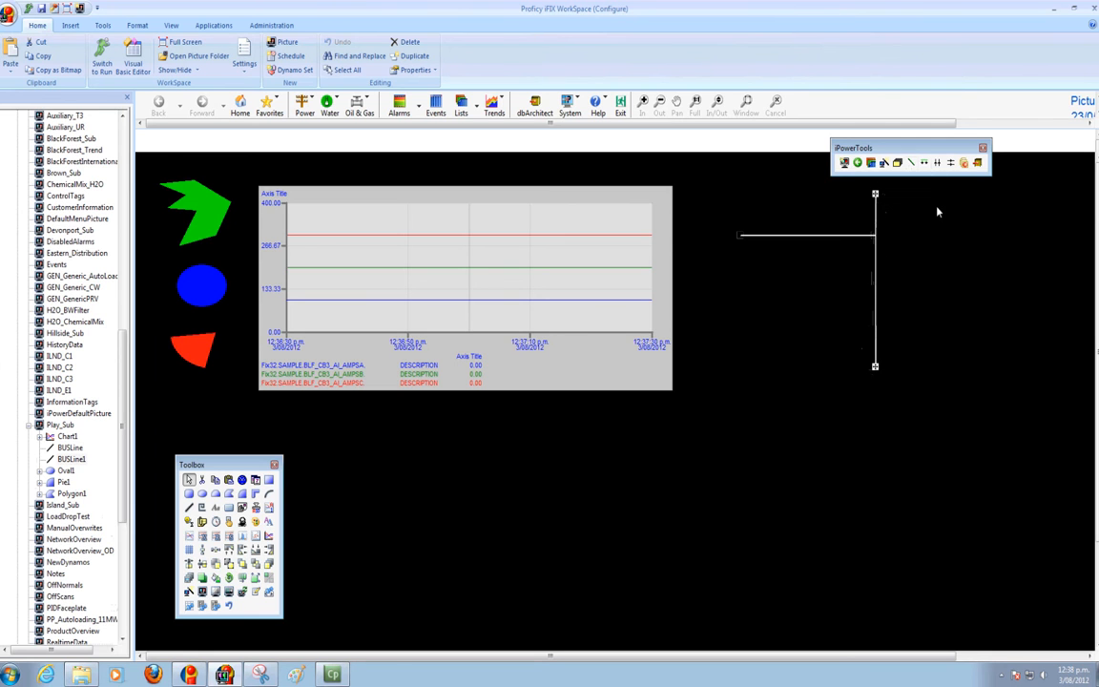
pyautogui.click(812, 325)
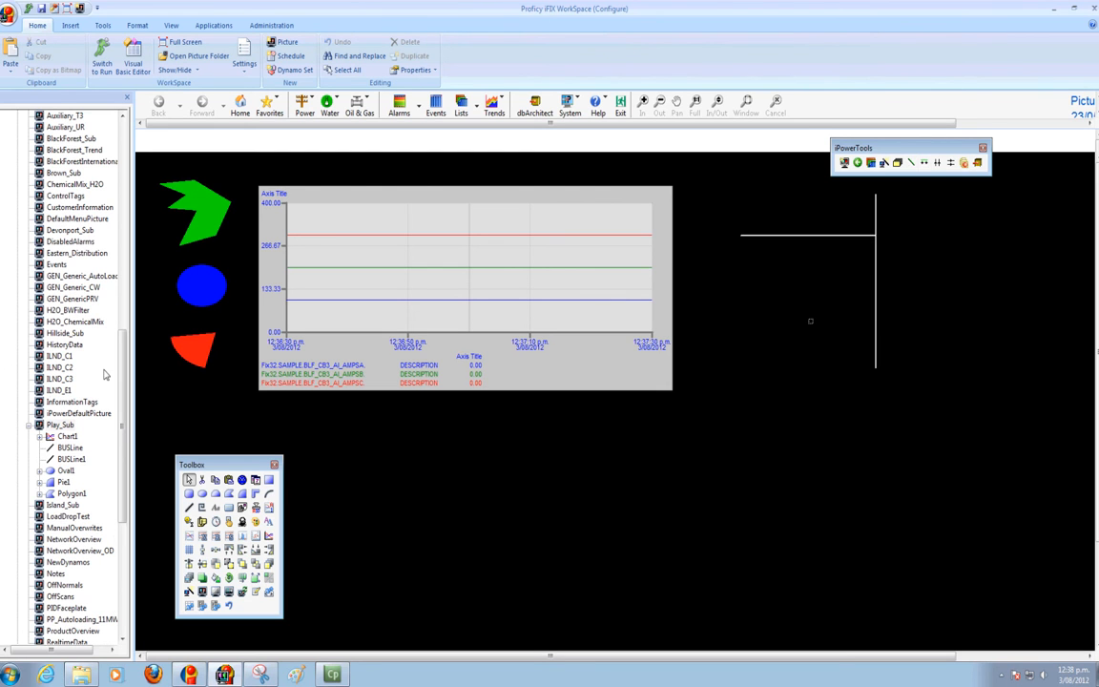
# - Place the circuit breaker with always-visible currents from the CatapultDemo dynamo set at the free end of the horizontal bus line
pyautogui.moveTo(122, 368); pyautogui.dragTo(133, 158)
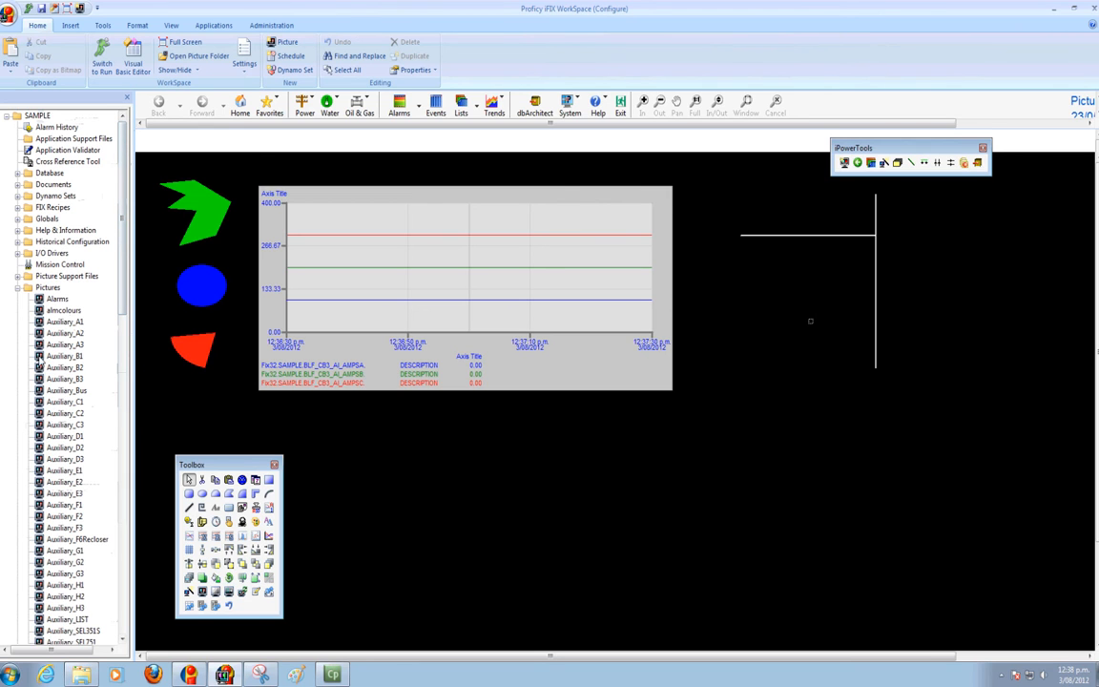
pyautogui.click(17, 194)
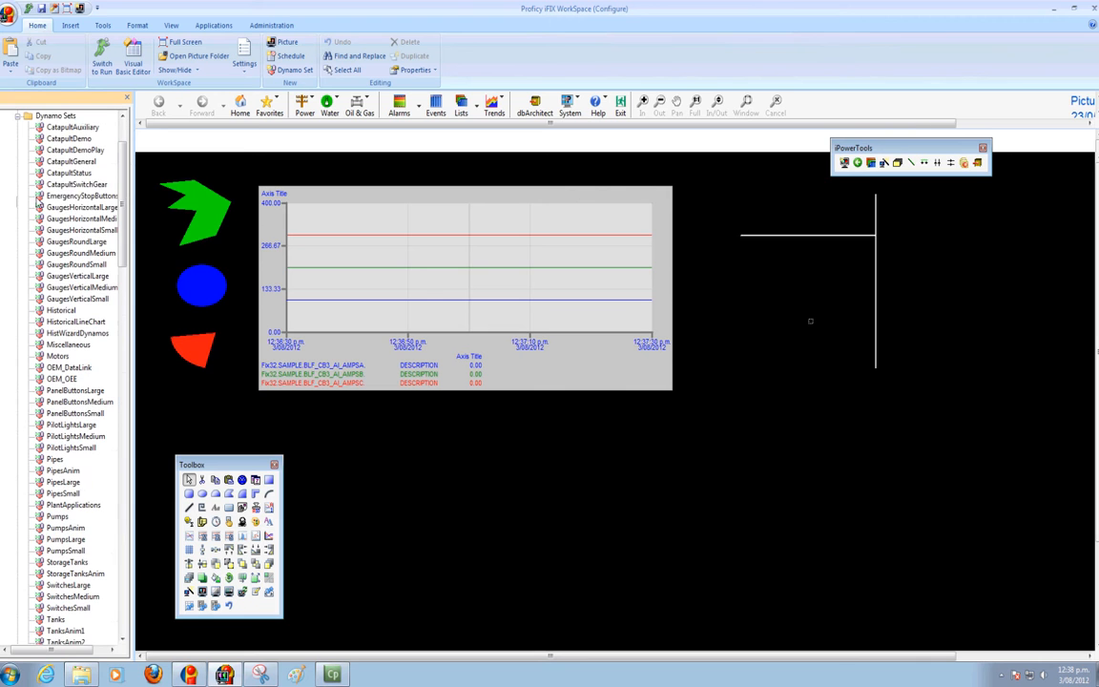
pyautogui.doubleClick(70, 138)
pyautogui.moveTo(707, 512); pyautogui.dragTo(737, 234)
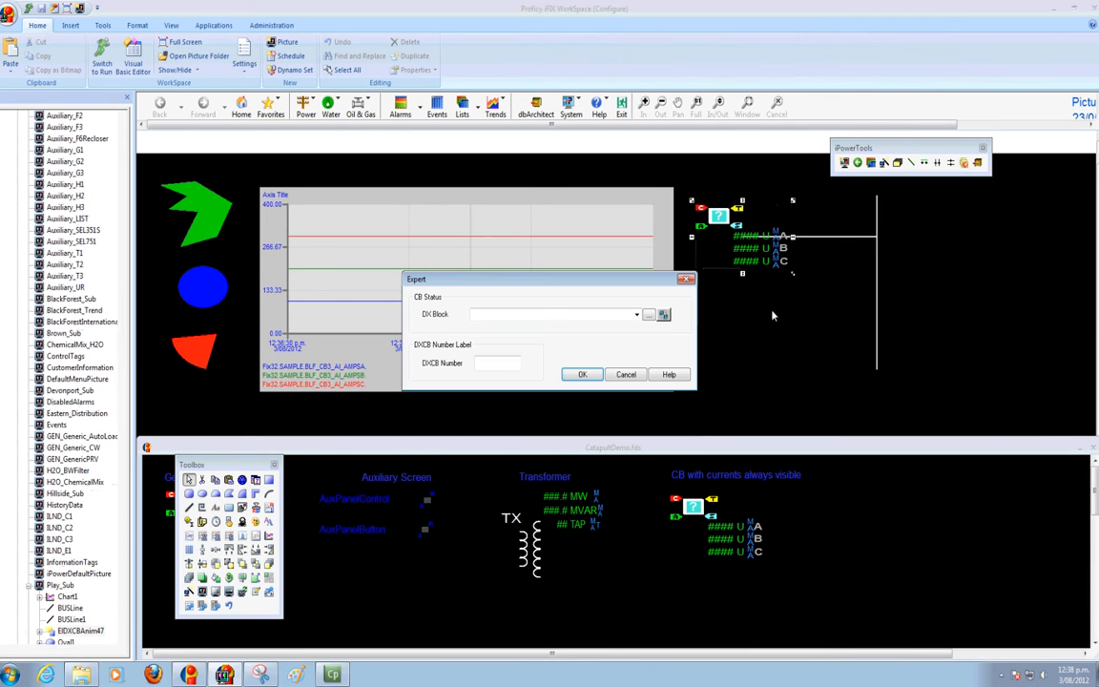
# - Set the breaker's DX Block to Fix32.SAMPLE.BLF_CB3_DXC_STS.F_CV and apply it
pyautogui.click(636, 315)
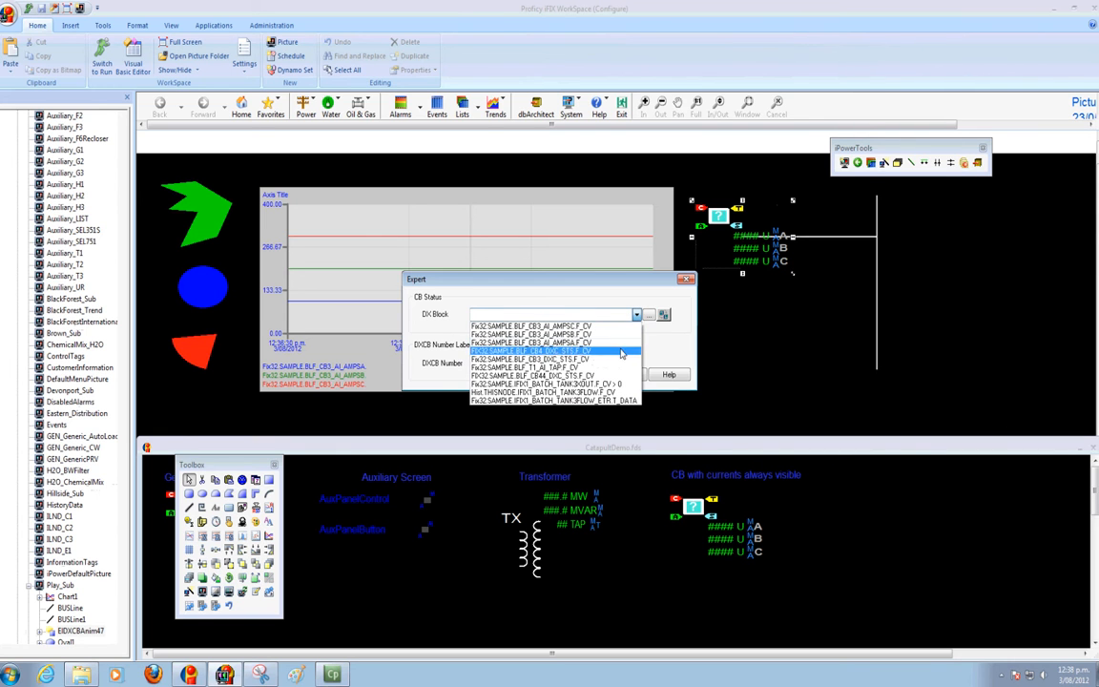
pyautogui.click(569, 363)
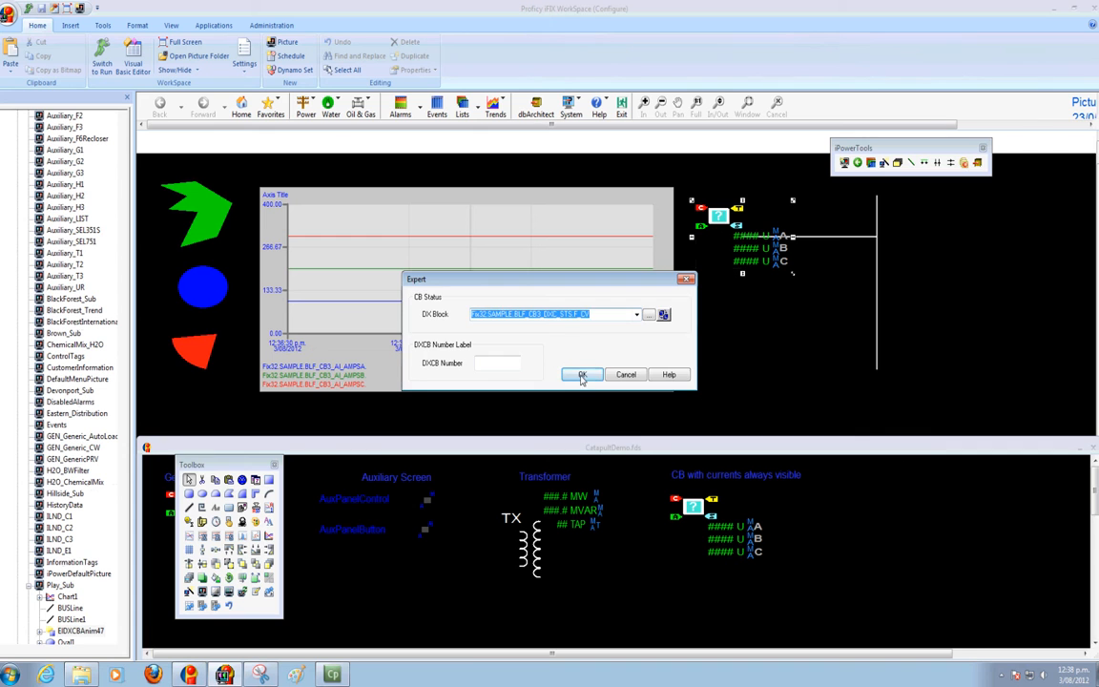
pyautogui.click(572, 372)
# - Move the CB3 breaker so that its symbol lines up with the free end of the horizontal bus line
pyautogui.moveTo(724, 237); pyautogui.dragTo(728, 255)
pyautogui.press('Right')
pyautogui.press('Right')
pyautogui.press('Right')
pyautogui.press('Right')
pyautogui.press('Right')
pyautogui.press('Right')
pyautogui.press('Right')
pyautogui.press('Right')
pyautogui.press('Right')
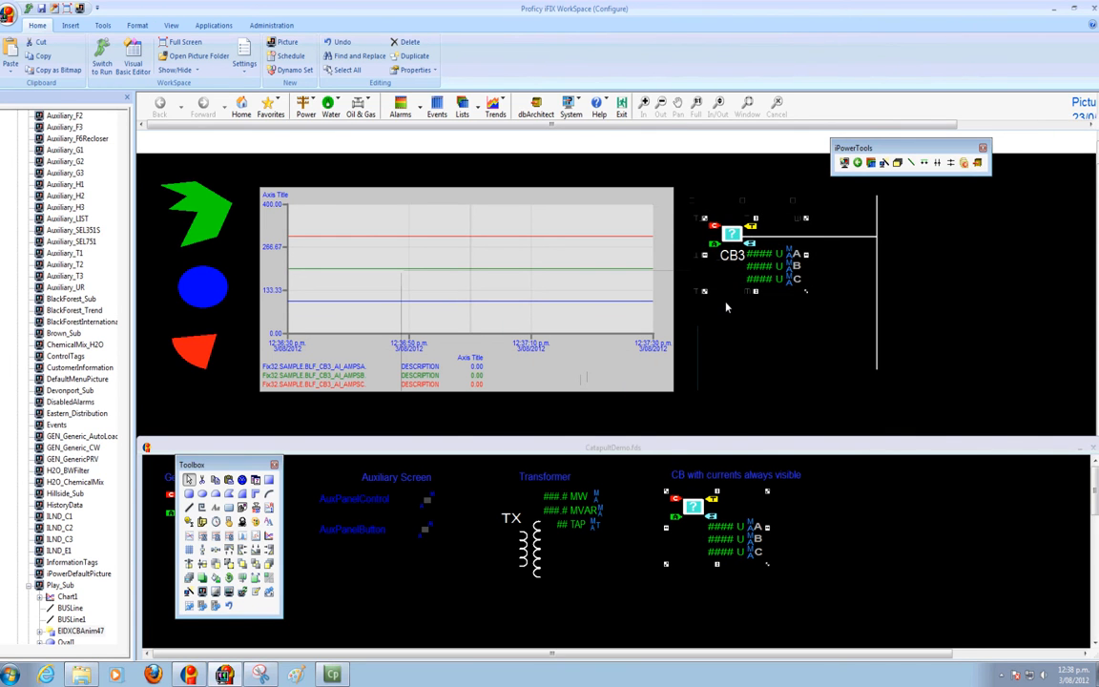
pyautogui.press('Down')
pyautogui.click(742, 329)
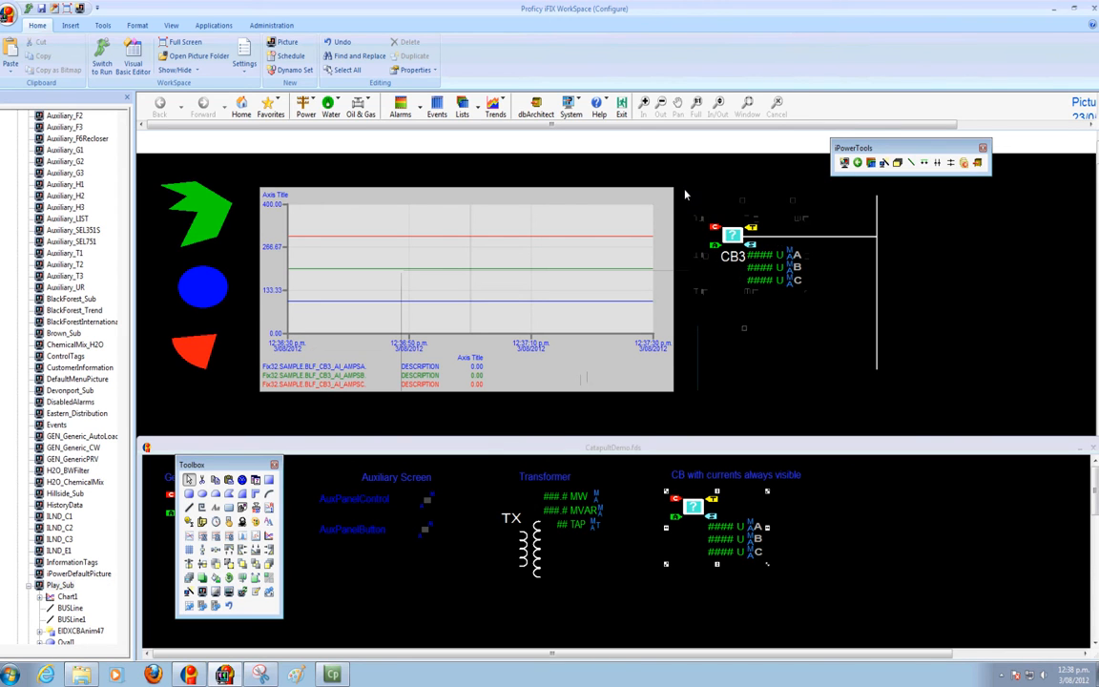
# - Duplicate the CB3 breaker with its horizontal bus line and place the copy below, ending on the vertical bus line
pyautogui.moveTo(684, 191); pyautogui.dragTo(921, 326)
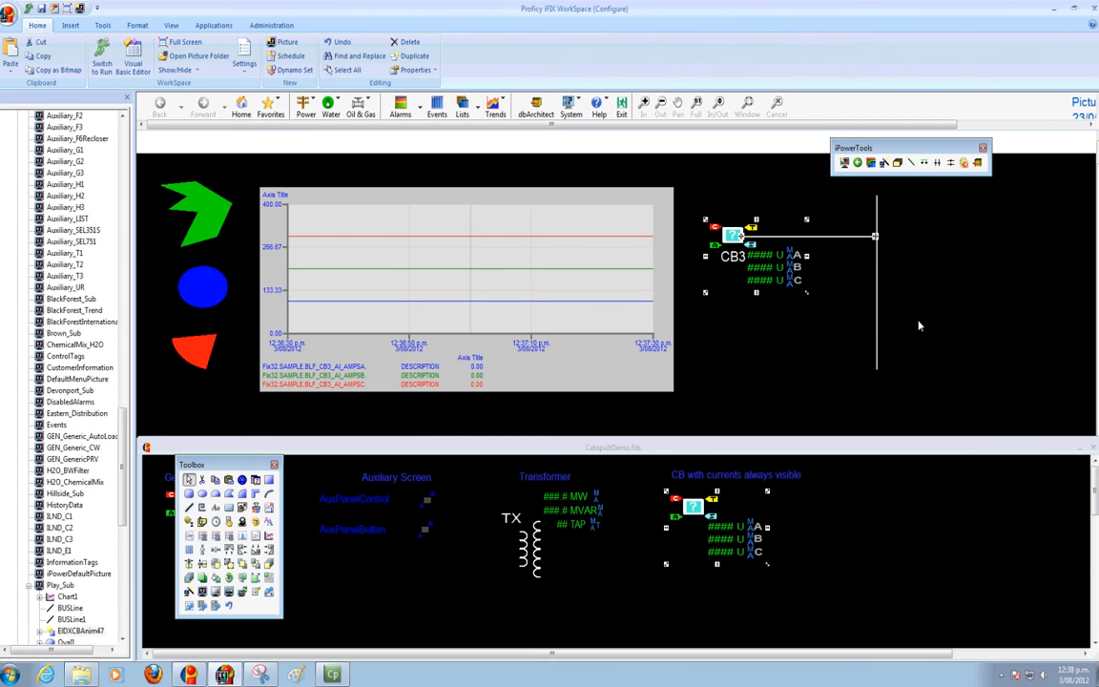
pyautogui.hotkey('ctrl', 'd')
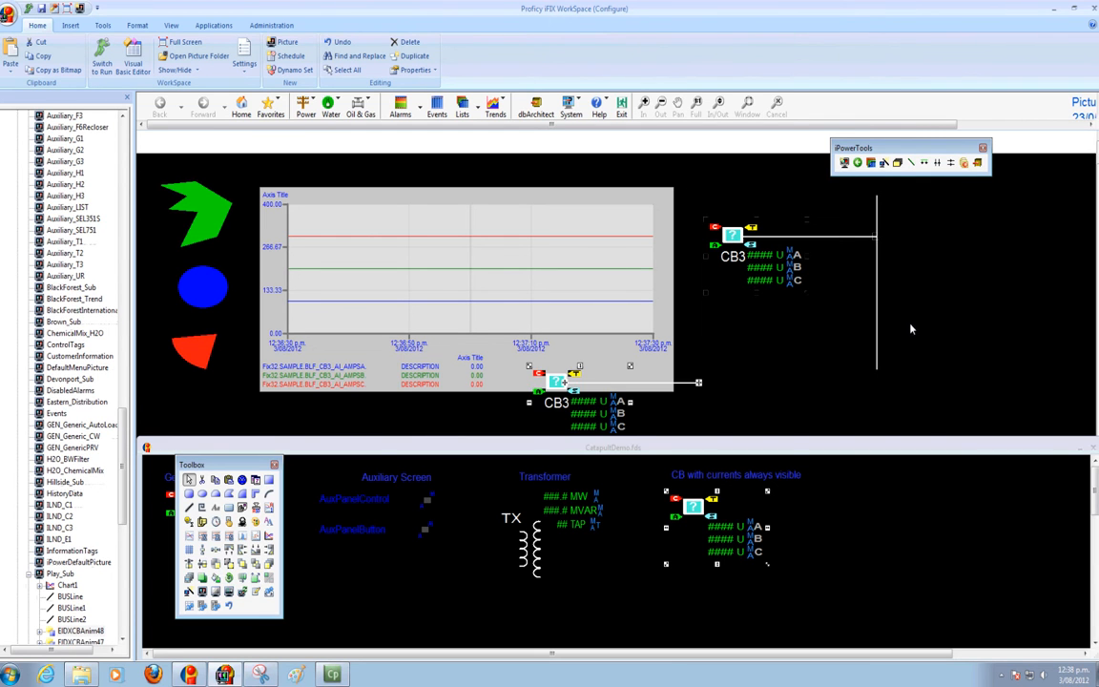
pyautogui.moveTo(641, 395); pyautogui.dragTo(766, 348)
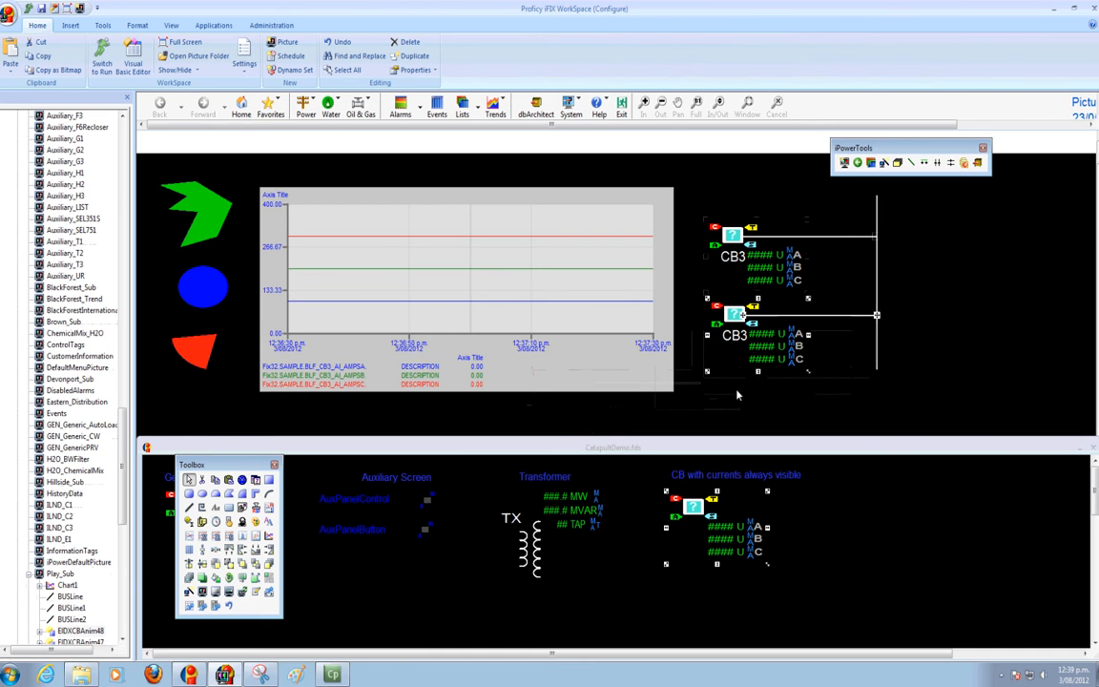
# - Change the copied breaker's DX Block to FIX32.SAMPLE.BLF_CB4_DXC_STS.F_CV and line its branch up with the vertical bus
pyautogui.doubleClick(740, 318)
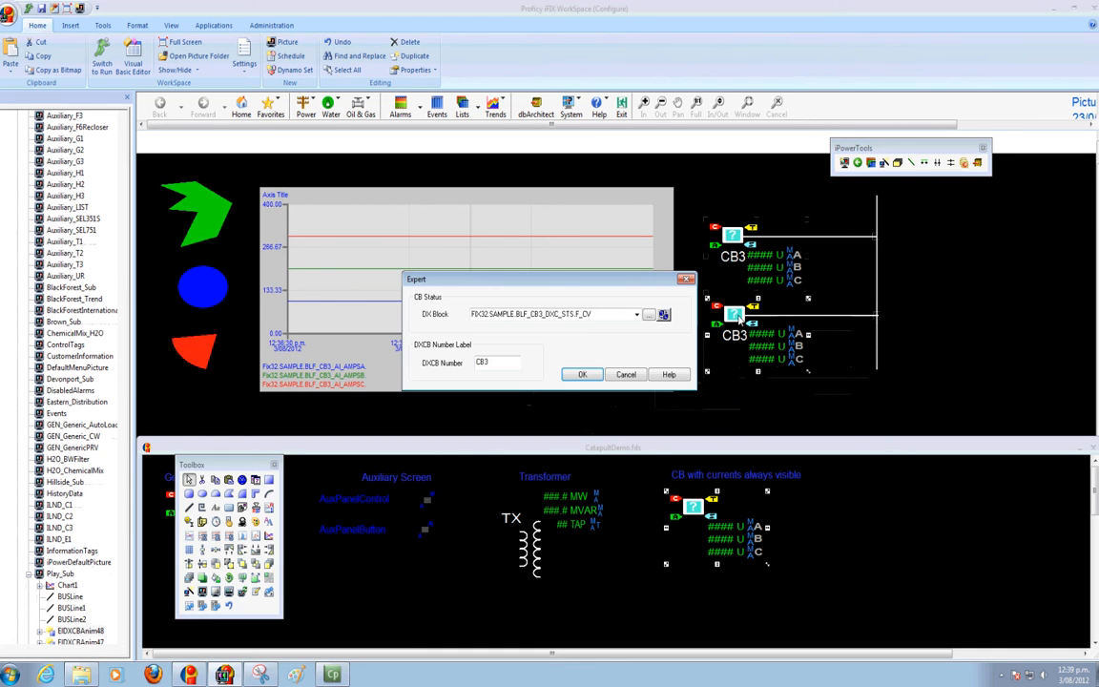
pyautogui.doubleClick(552, 315)
pyautogui.click(542, 314)
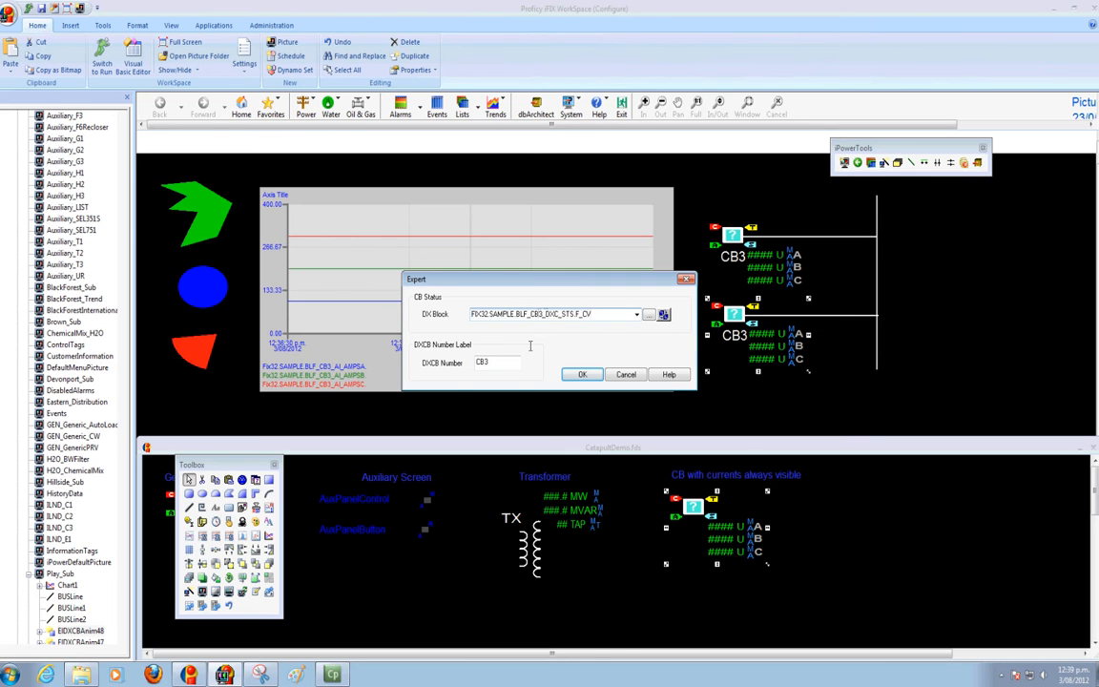
pyautogui.write('4')
pyautogui.press('Delete')
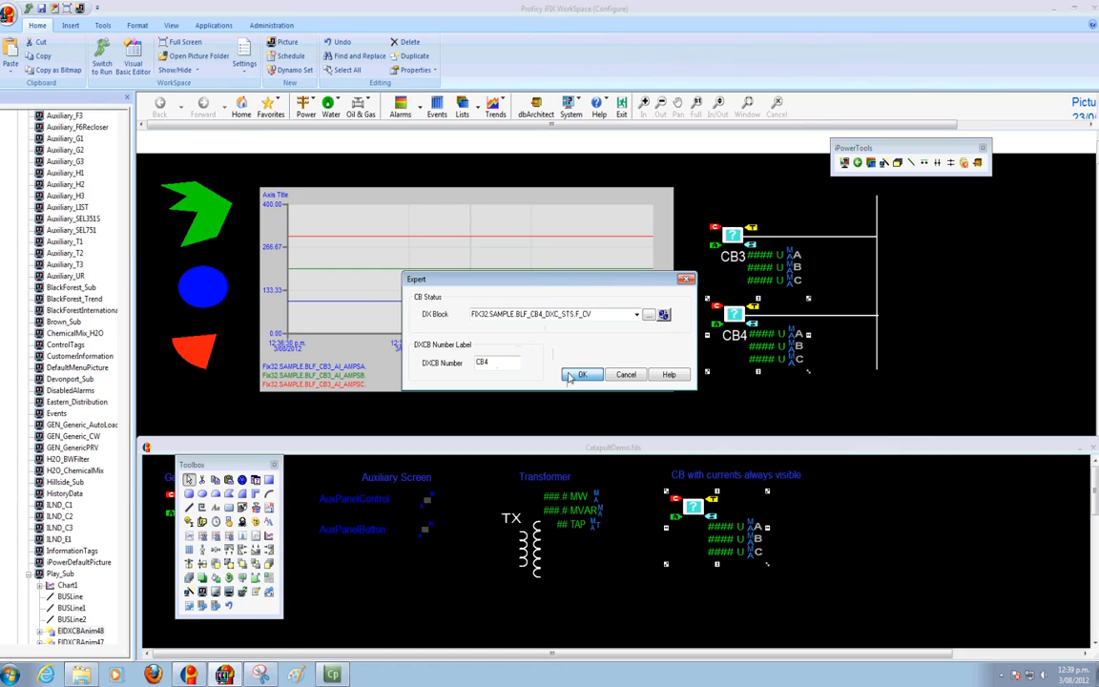
pyautogui.click(578, 375)
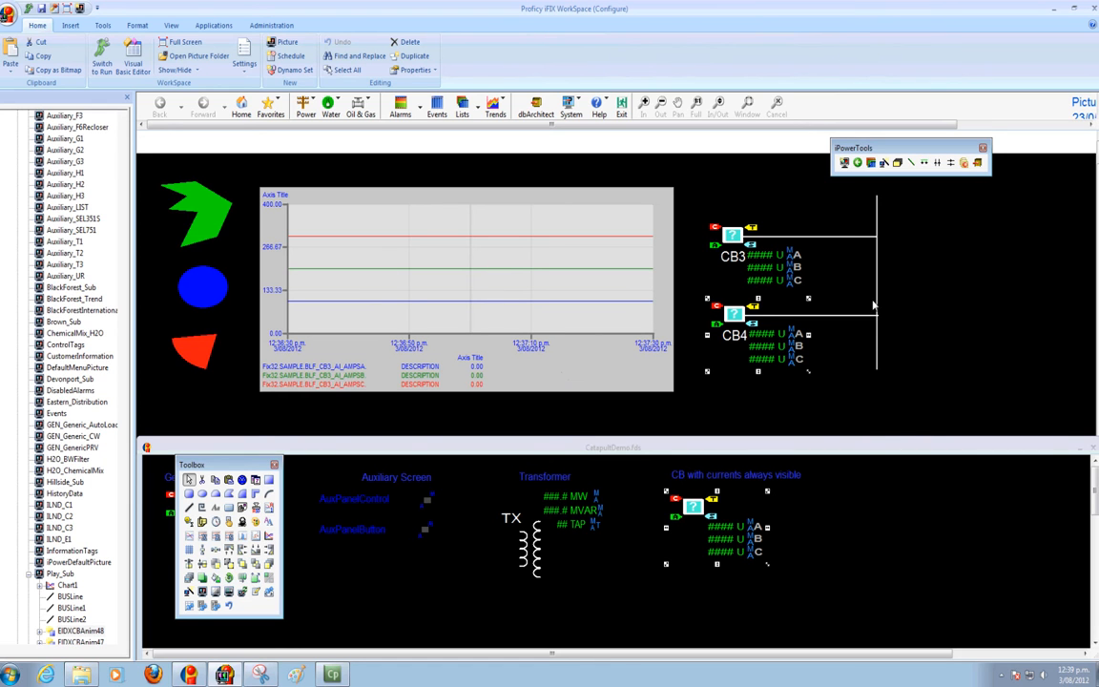
pyautogui.moveTo(692, 286); pyautogui.dragTo(922, 397)
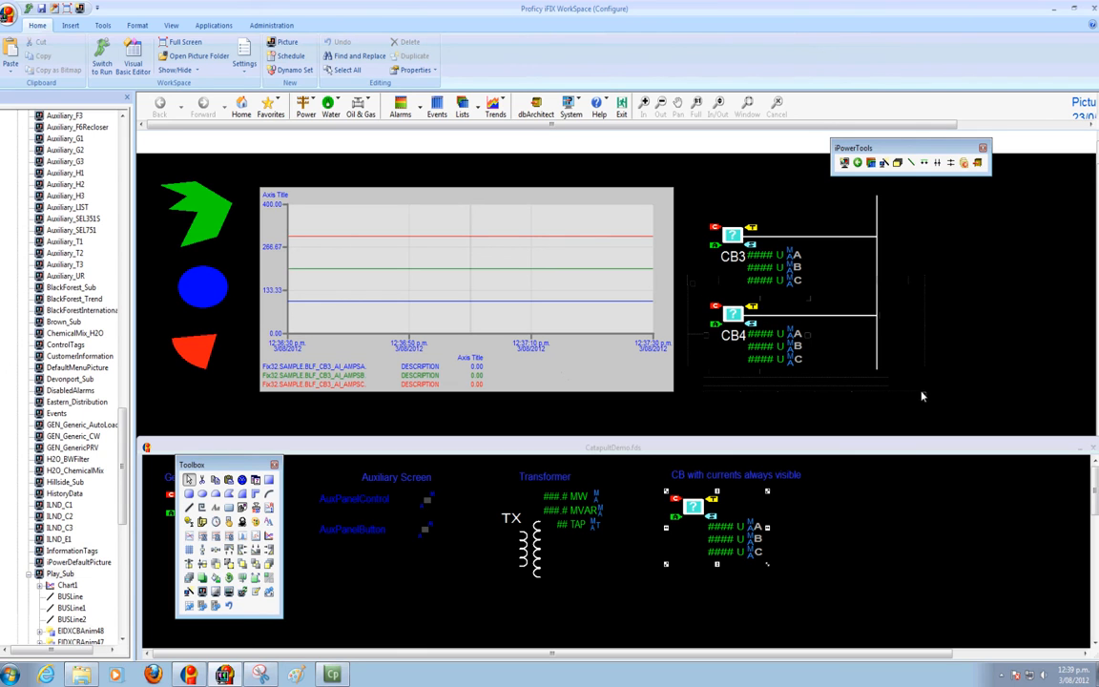
# - Draw a short horizontal bus line branching outward from the middle of the vertical bus, opposite the breakers
pyautogui.click(912, 163)
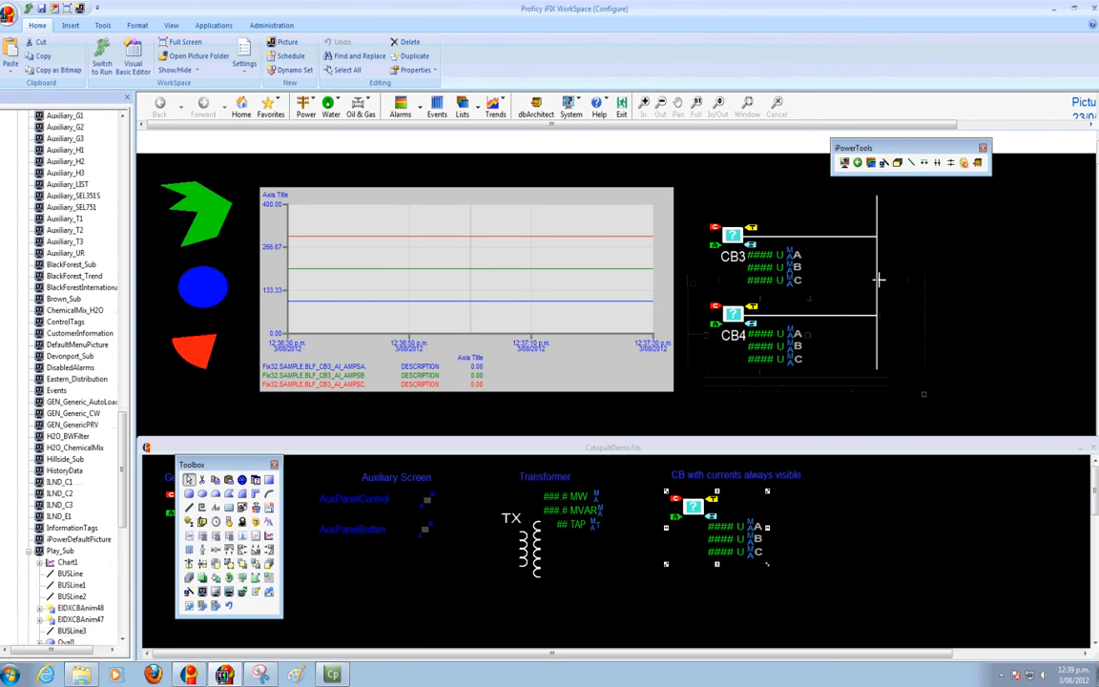
pyautogui.moveTo(876, 278); pyautogui.dragTo(921, 277)
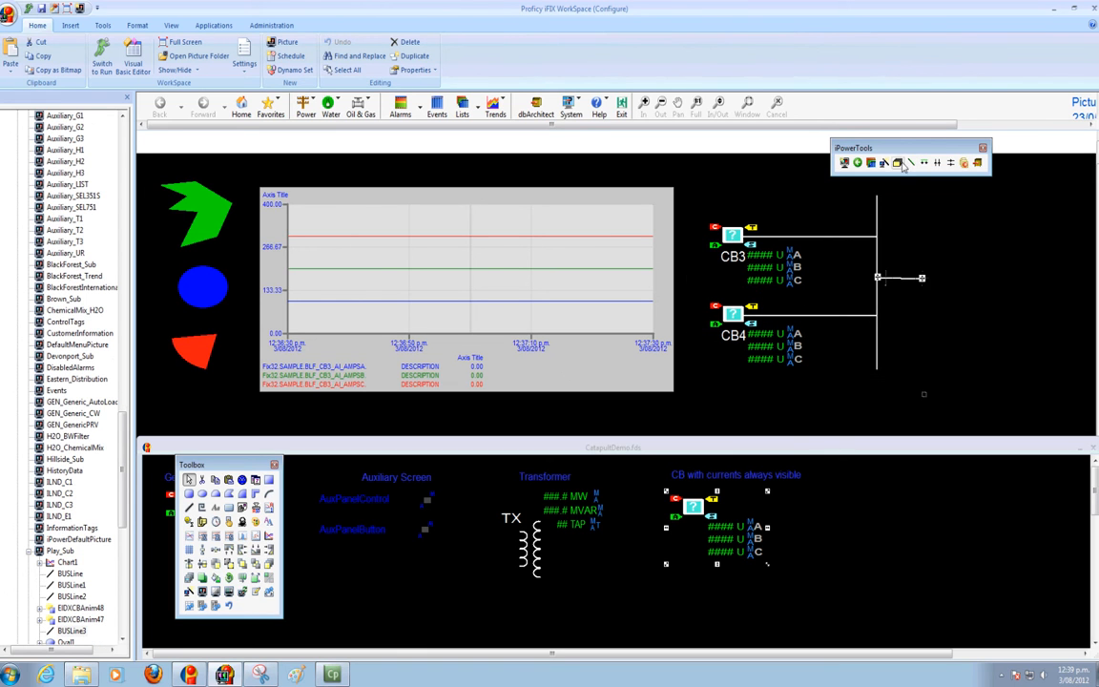
pyautogui.click(950, 163)
pyautogui.click(831, 325)
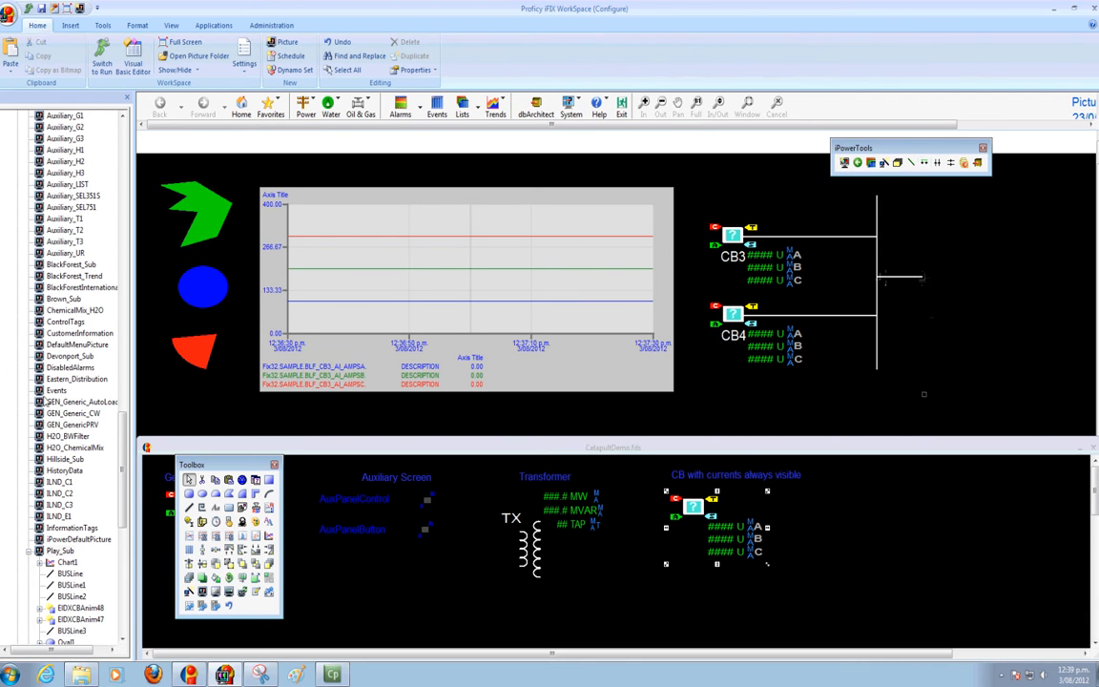
# - Place the coil-style transformer with analog values from the CatapultGeneral dynamo set at the end of the short bus line
pyautogui.moveTo(122, 438); pyautogui.dragTo(145, 135)
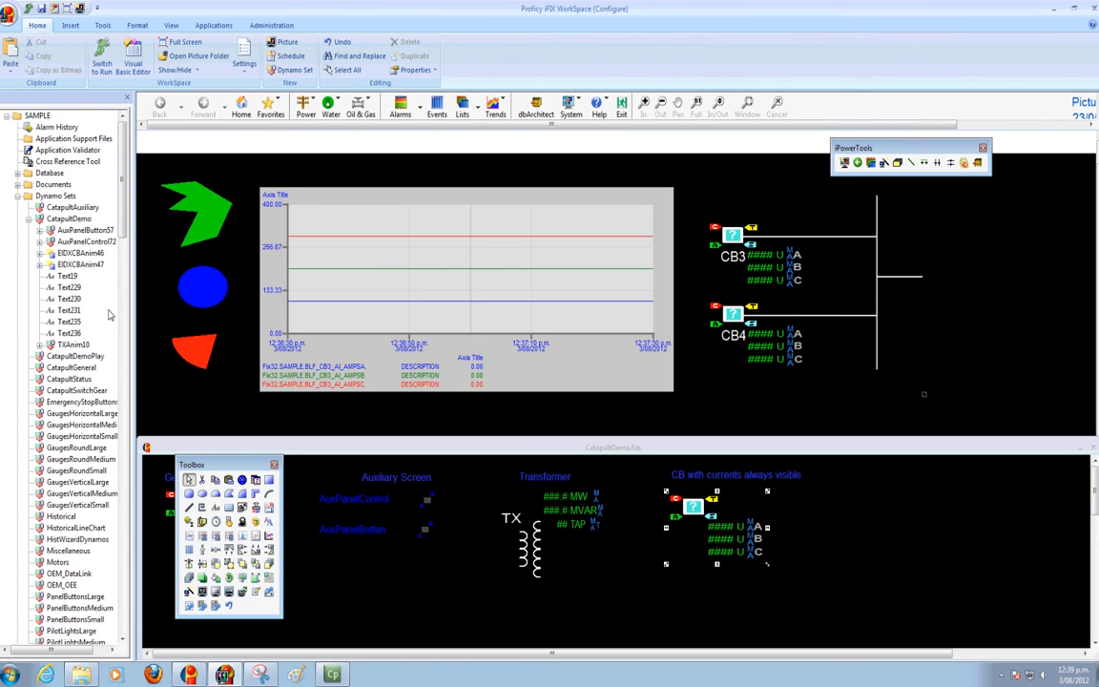
pyautogui.doubleClick(77, 370)
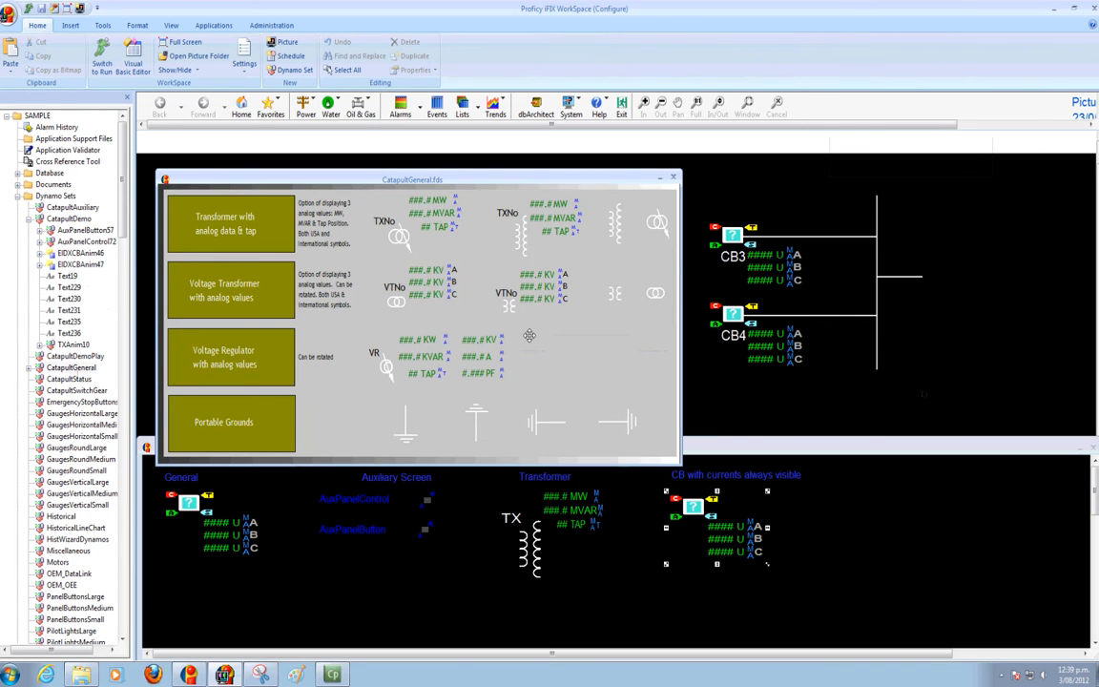
pyautogui.click(802, 271)
pyautogui.moveTo(802, 271); pyautogui.dragTo(947, 291)
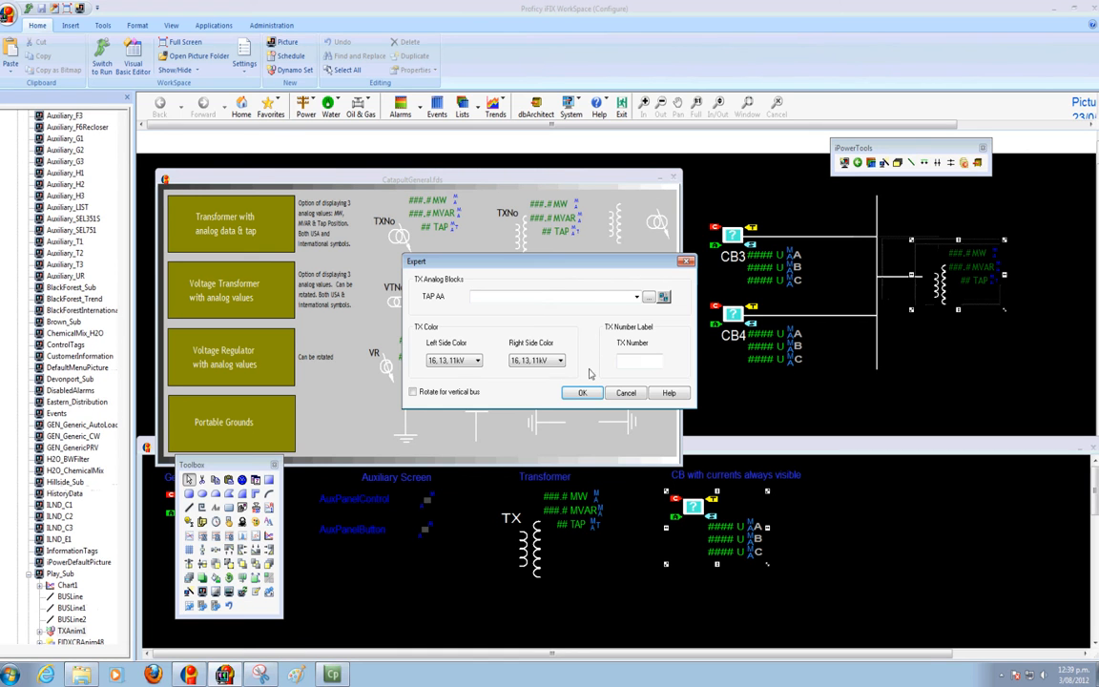
# - Configure the transformer with TAP AA Fix32.SAMPLE.BLF_T1_AI_TAP.F_CV, left side color 16, 13, 11kV and right side color 66, 55, 50kV
pyautogui.click(636, 297)
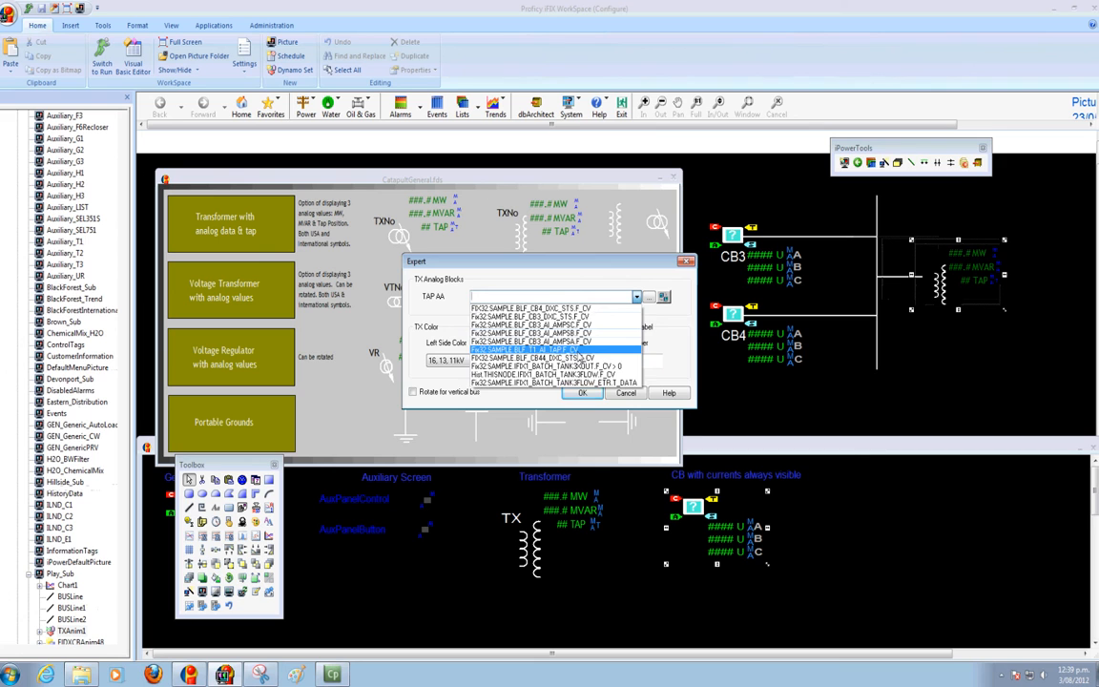
pyautogui.click(579, 353)
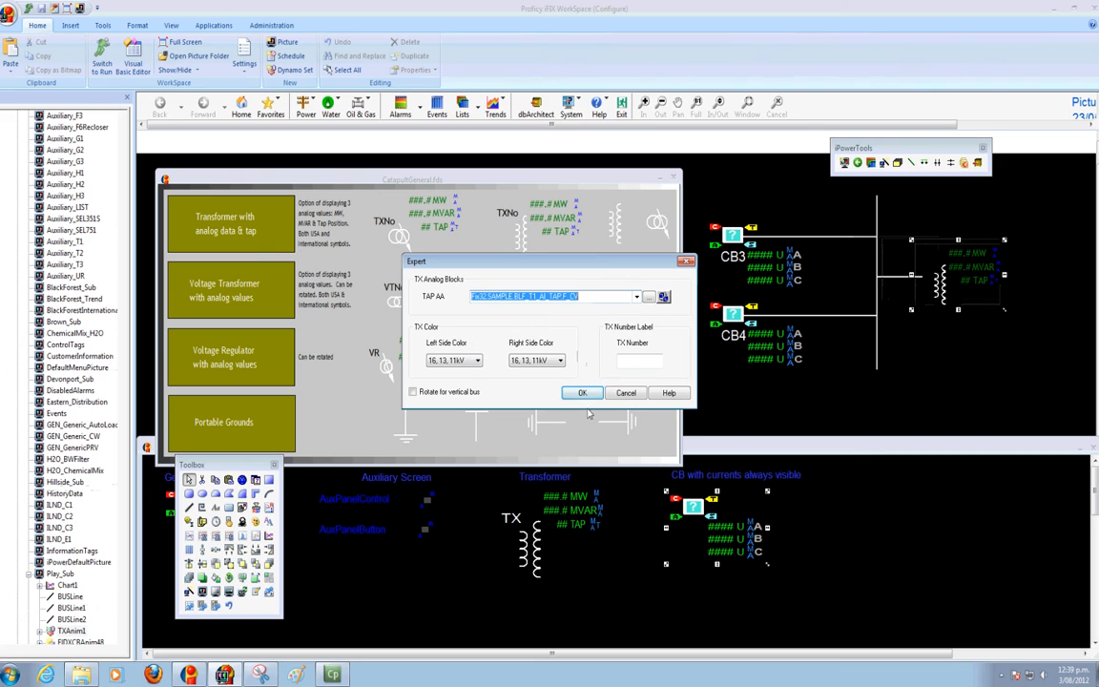
pyautogui.click(478, 360)
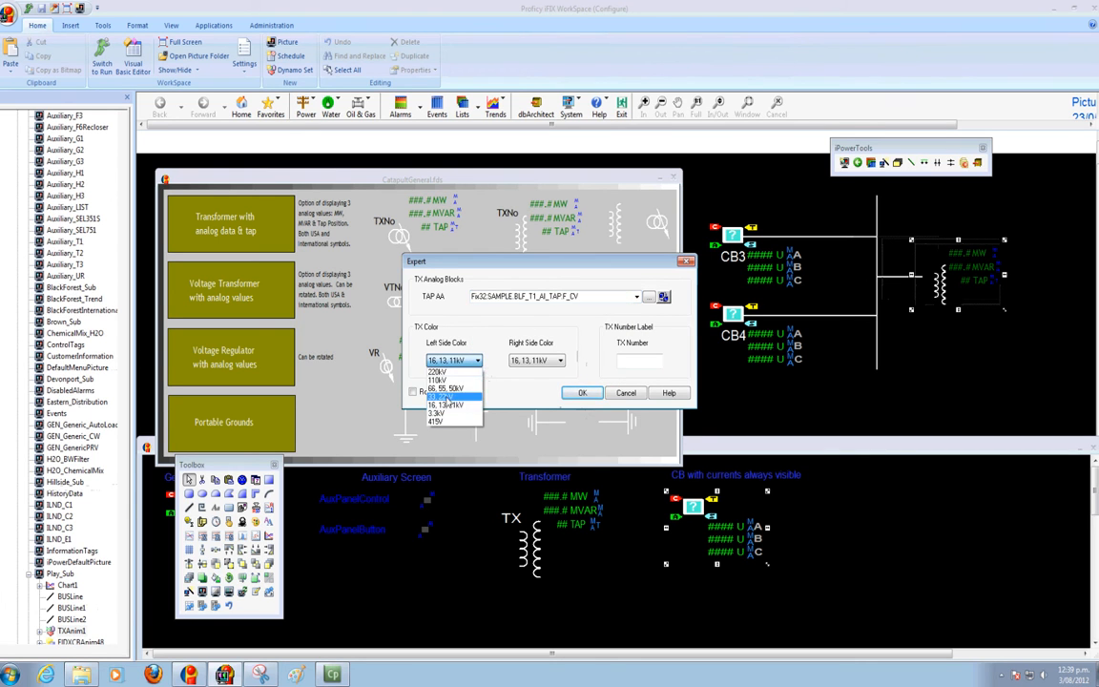
pyautogui.click(450, 407)
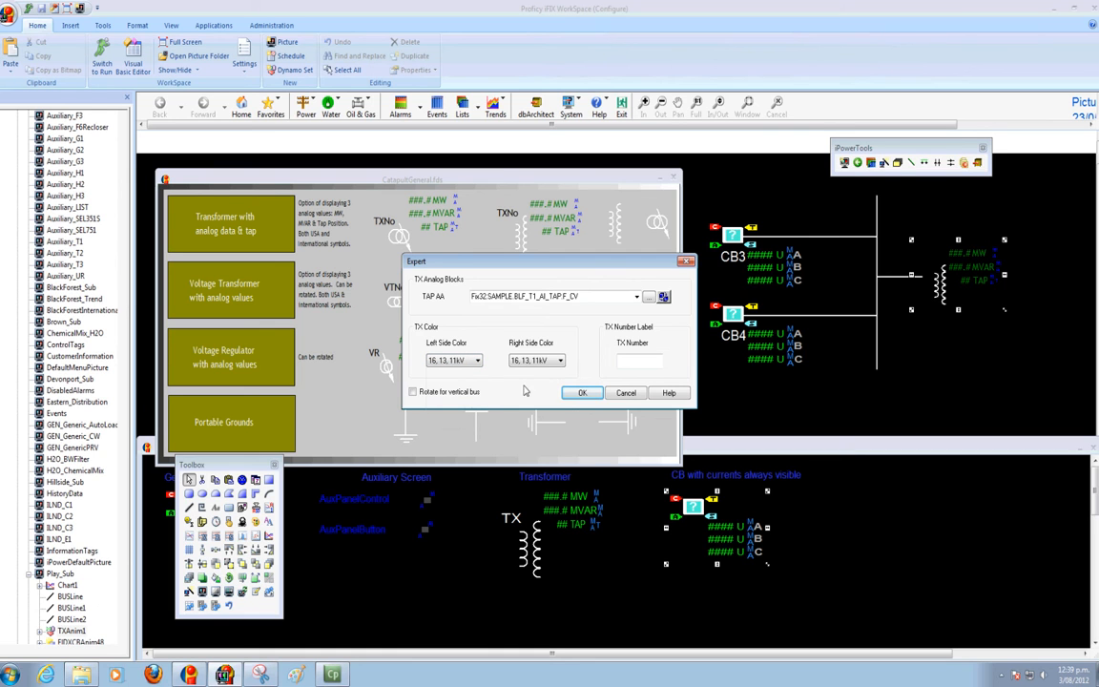
pyautogui.click(560, 361)
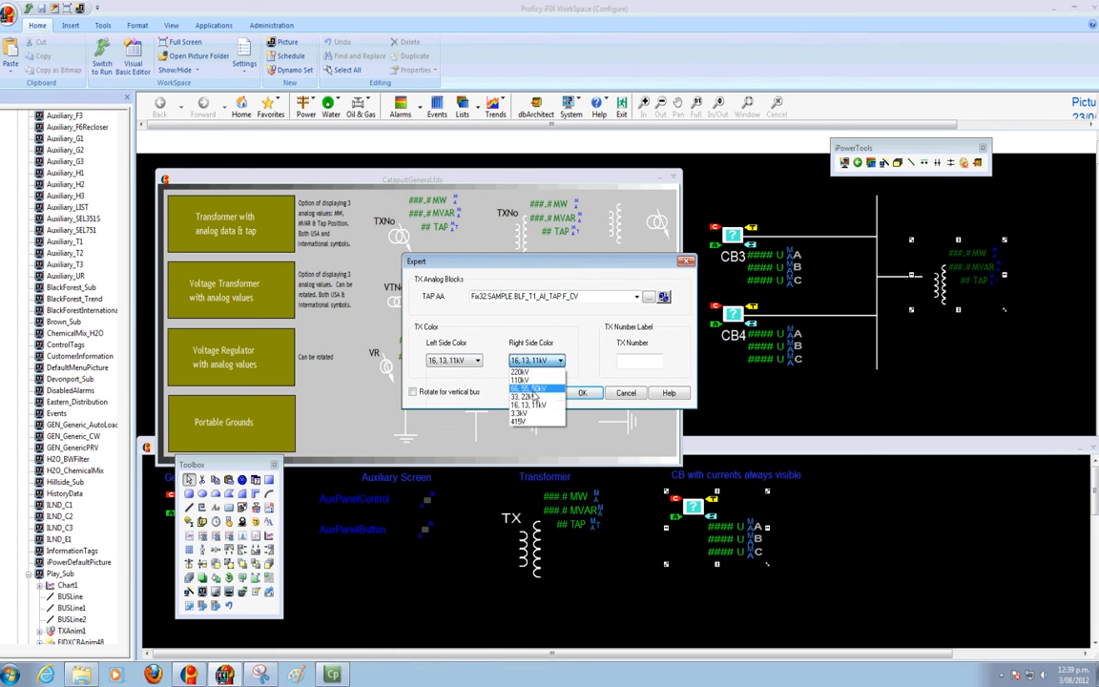
pyautogui.click(536, 389)
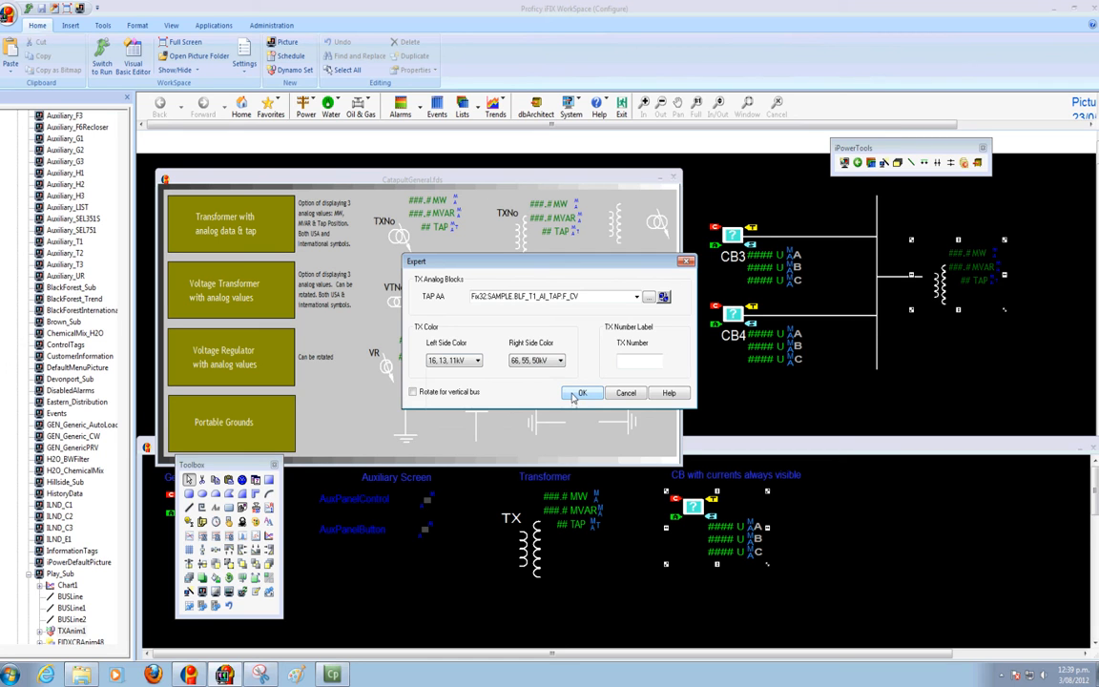
pyautogui.click(580, 393)
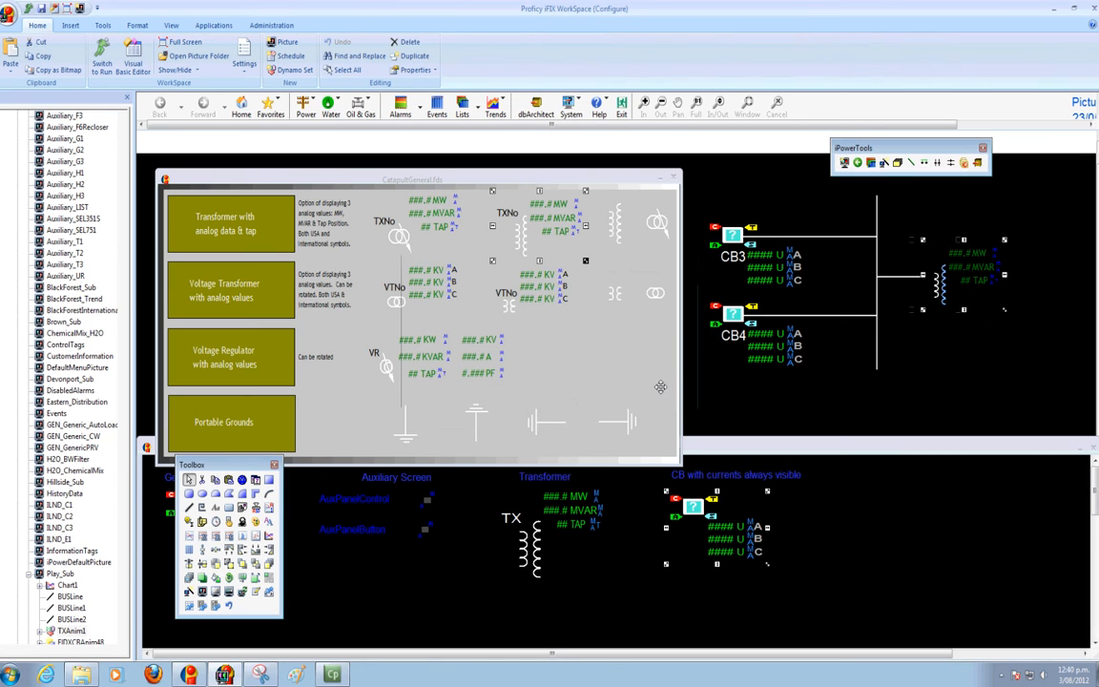
# - Nudge the transformer until its coil meets the end of the short bus line, and close the CatapultGeneral dynamo set
pyautogui.press('Left')
pyautogui.press('Left')
pyautogui.press('Left')
pyautogui.press('Left')
pyautogui.press('Left')
pyautogui.press('Left')
pyautogui.press('Left')
pyautogui.press('Left')
pyautogui.press('Left')
pyautogui.press('Left')
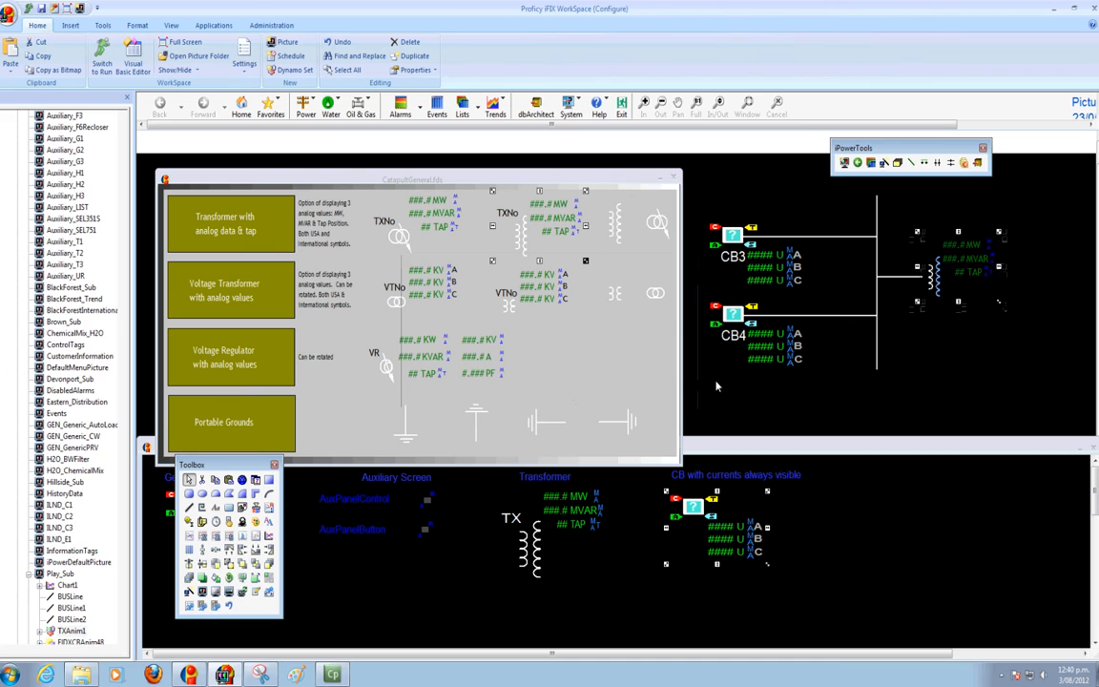
pyautogui.press('Left')
pyautogui.press('Left')
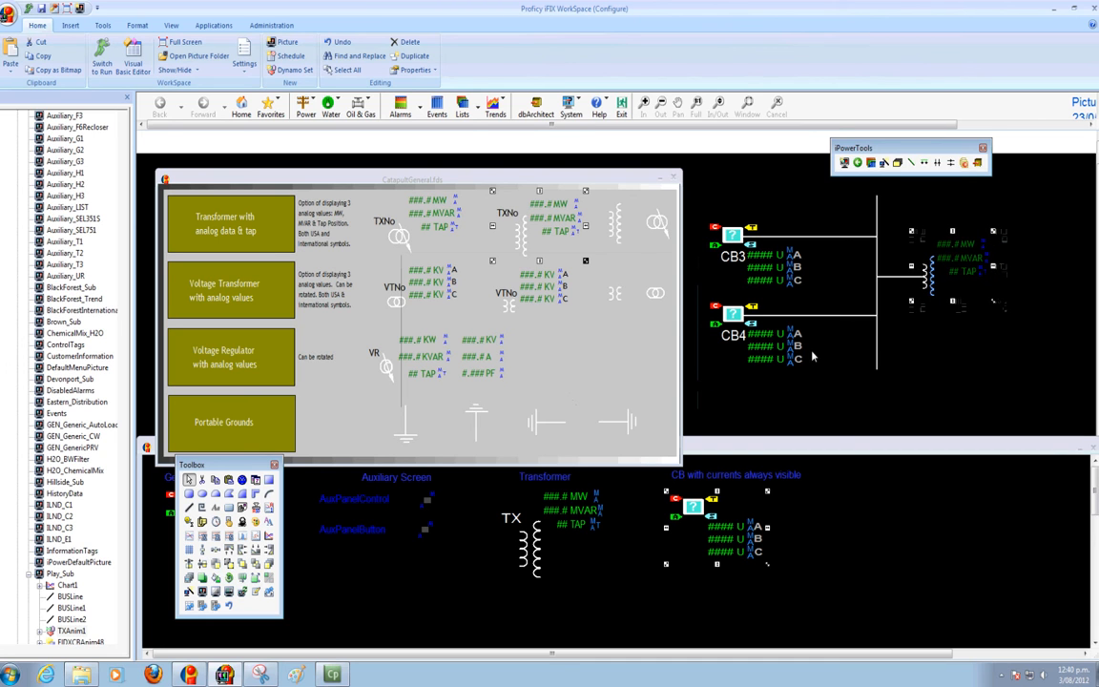
pyautogui.click(831, 316)
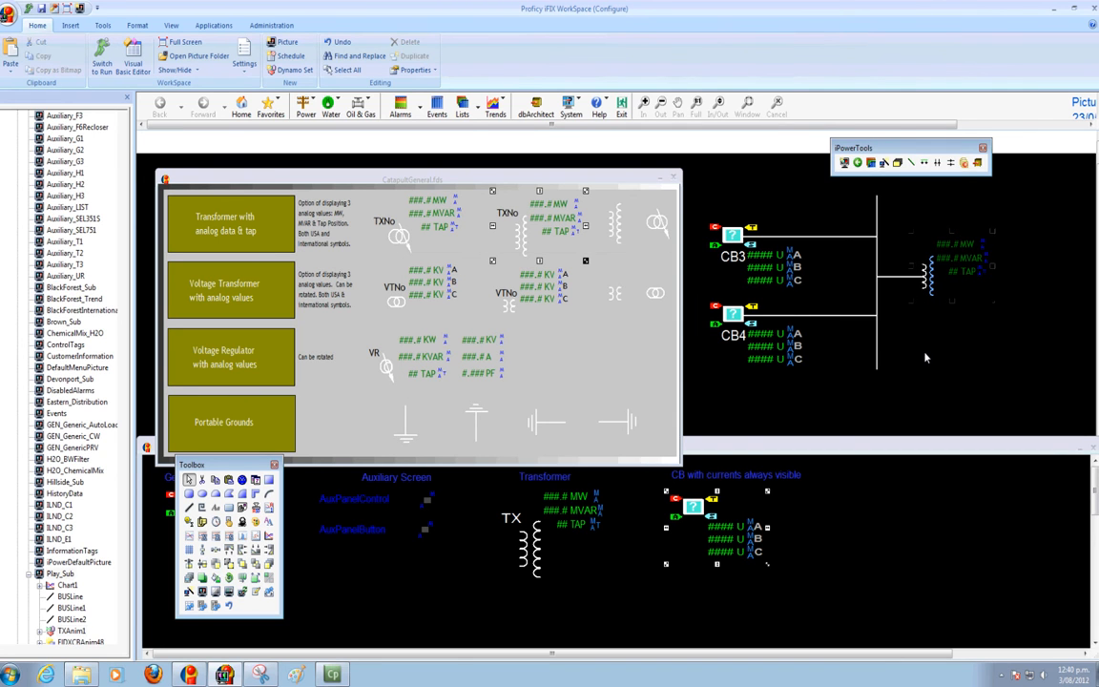
pyautogui.click(673, 178)
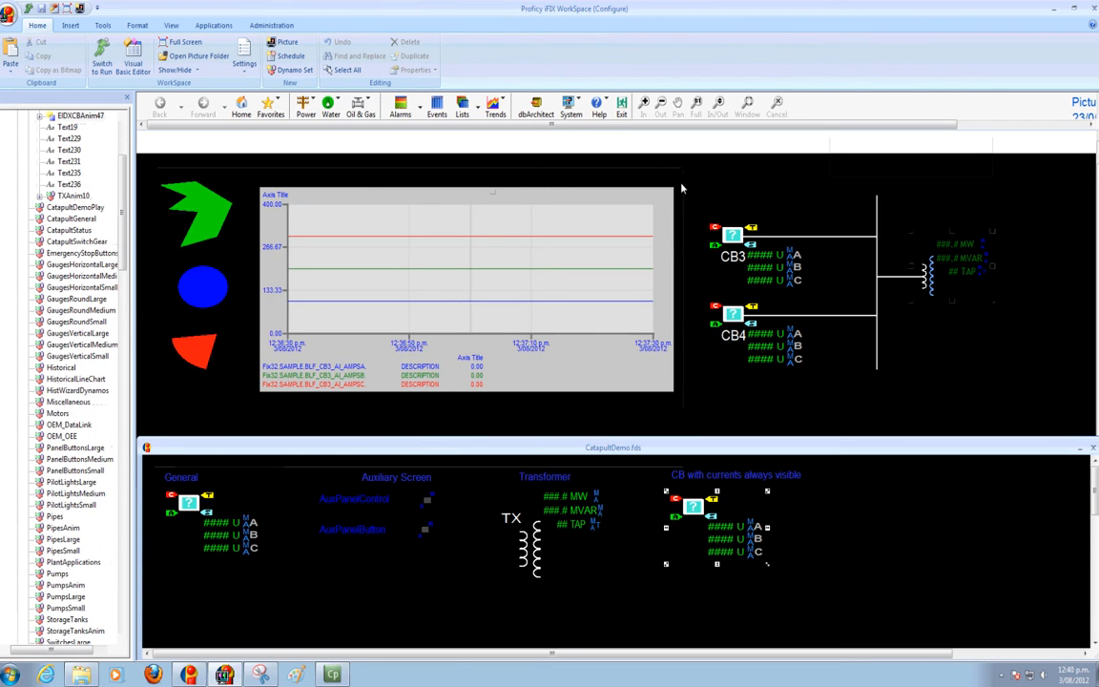
# - Close the CatapultDemo dynamo set, insert a Catapult list control beneath the chart and widen it to span below the single-line diagram
pyautogui.click(1094, 448)
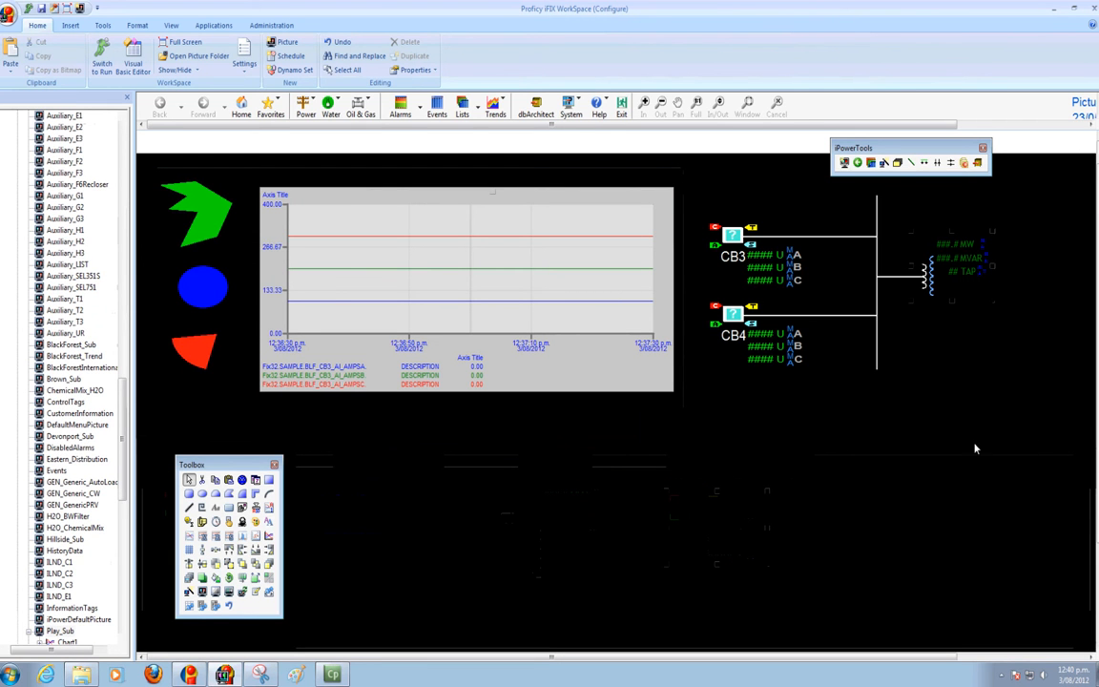
pyautogui.click(871, 163)
pyautogui.moveTo(506, 387); pyautogui.dragTo(346, 505)
pyautogui.moveTo(247, 465); pyautogui.dragTo(130, 432)
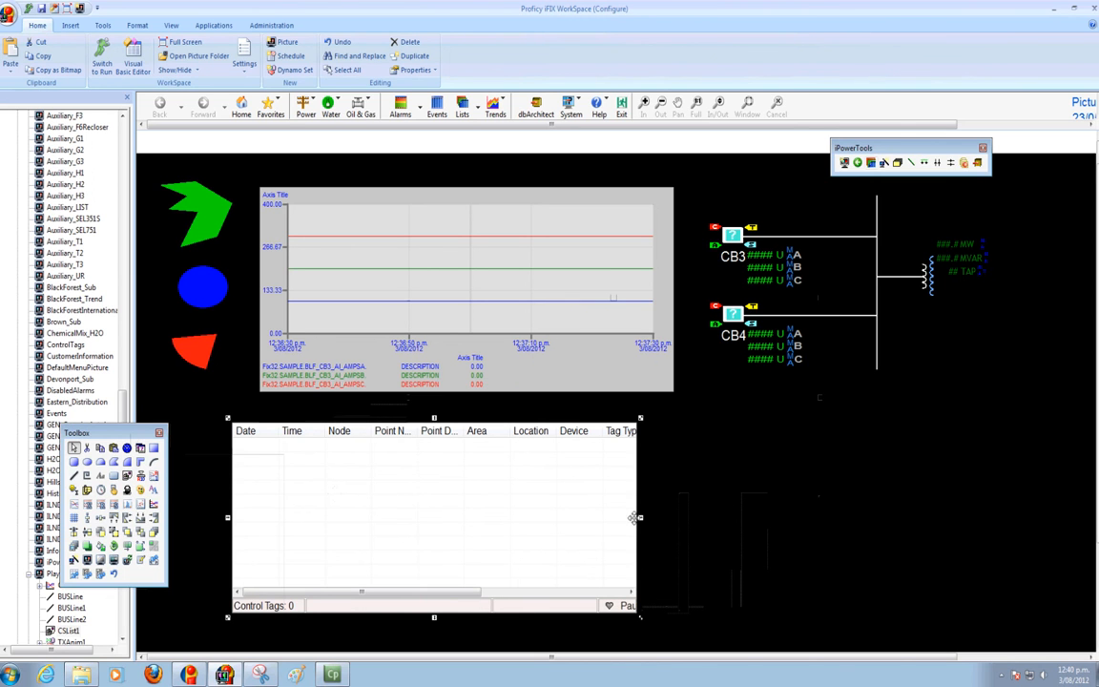
pyautogui.moveTo(634, 517); pyautogui.dragTo(986, 517)
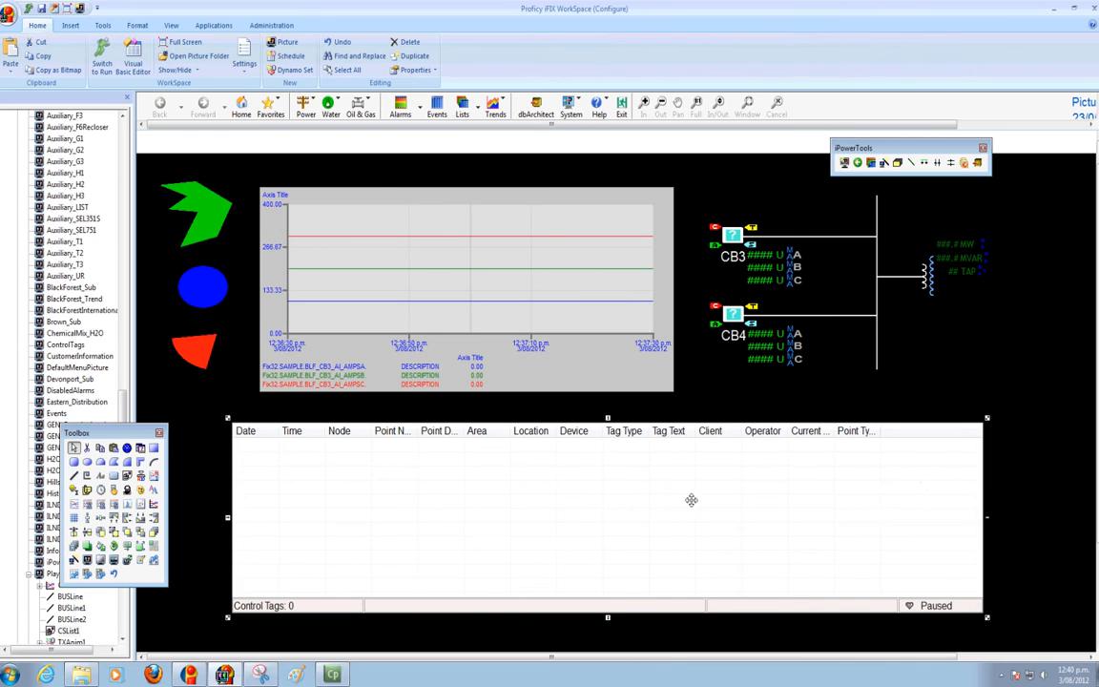
# - Set the list control's mode to Events and filter its point names by BLF*
pyautogui.doubleClick(551, 497)
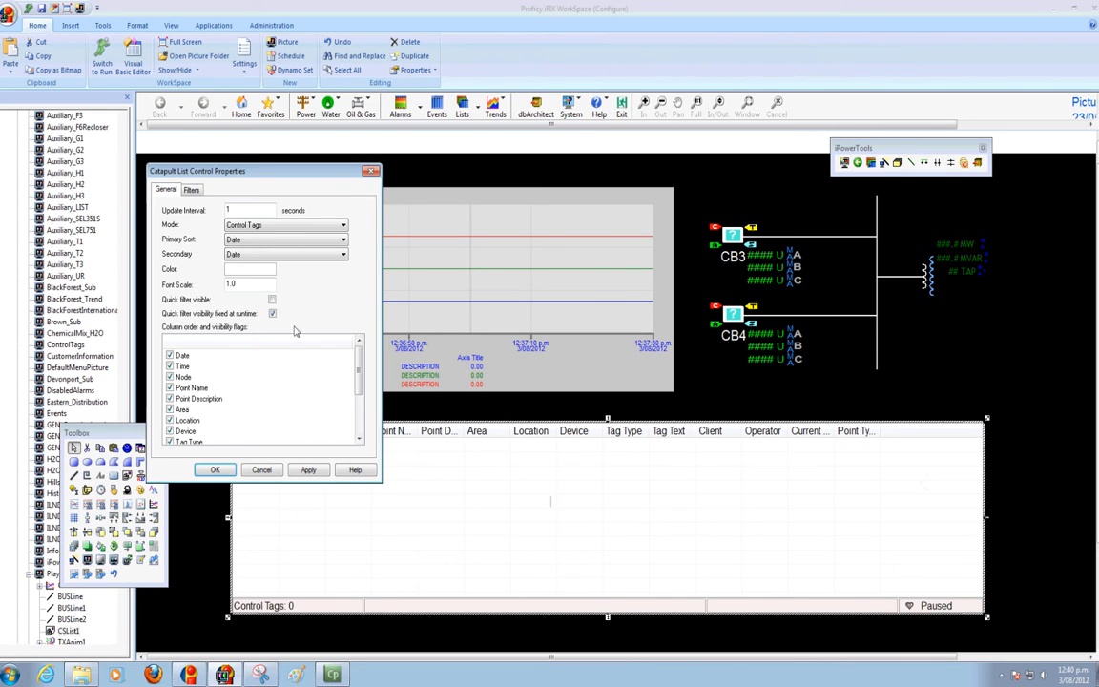
pyautogui.click(342, 226)
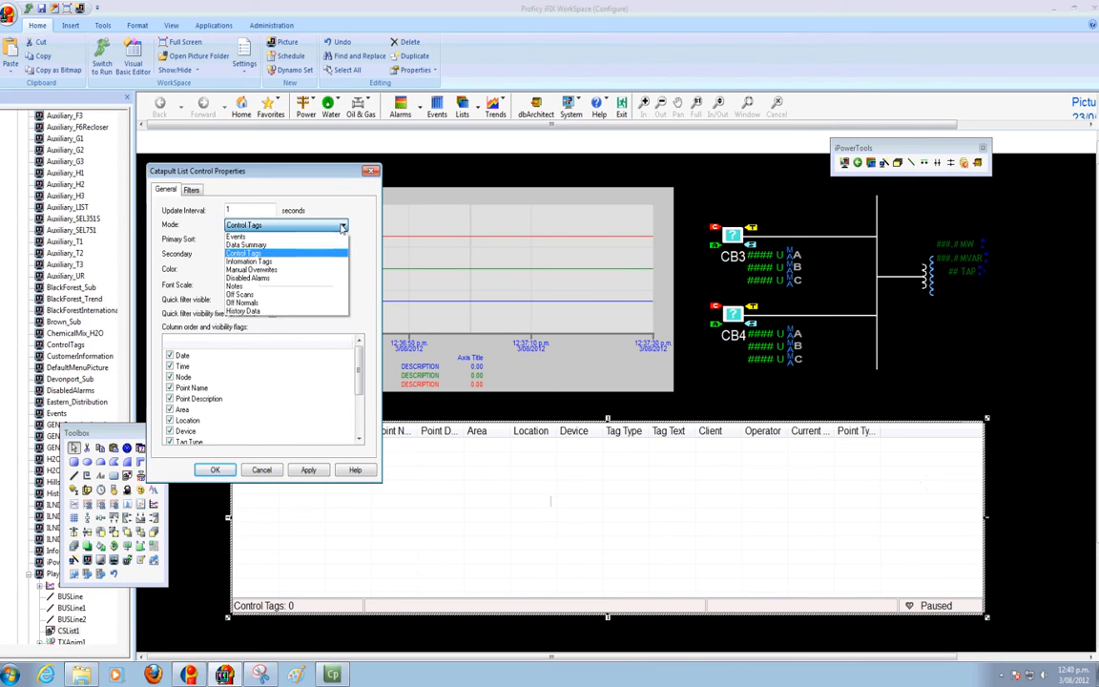
pyautogui.click(270, 236)
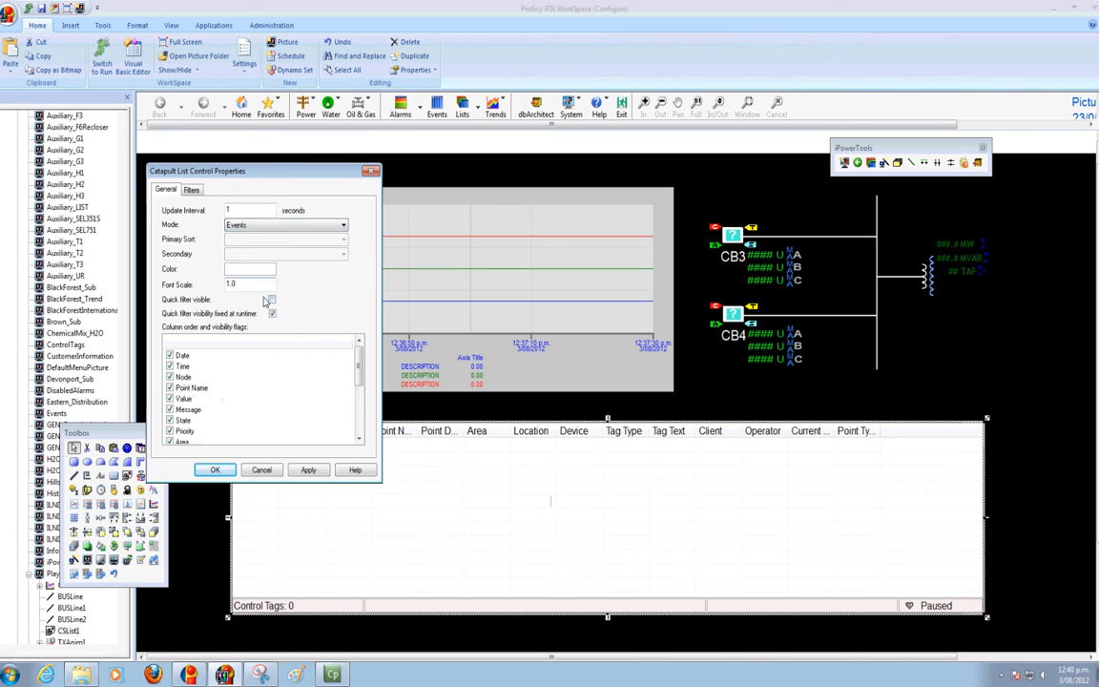
pyautogui.click(193, 191)
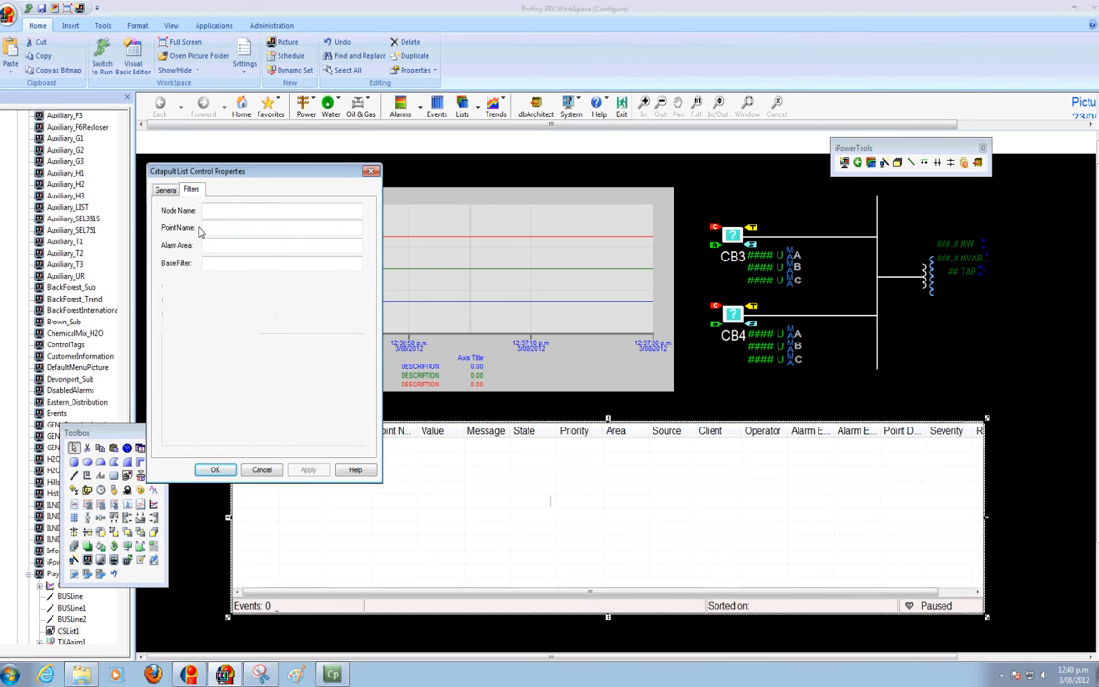
pyautogui.click(217, 229)
pyautogui.write('BLF*')
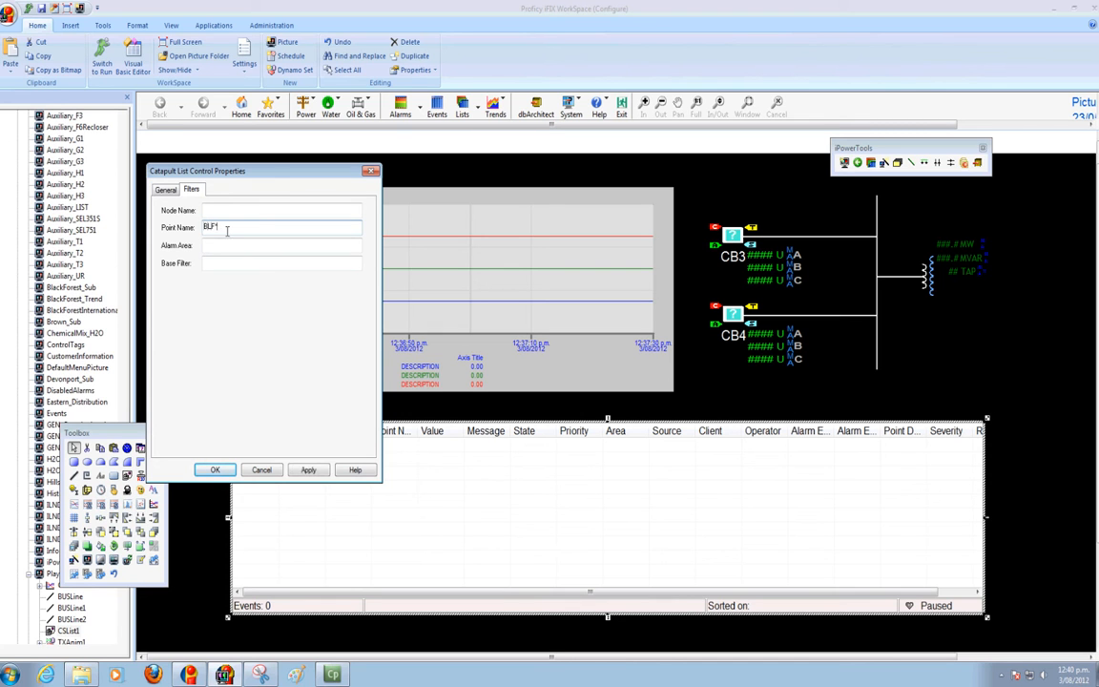
pyautogui.click(214, 469)
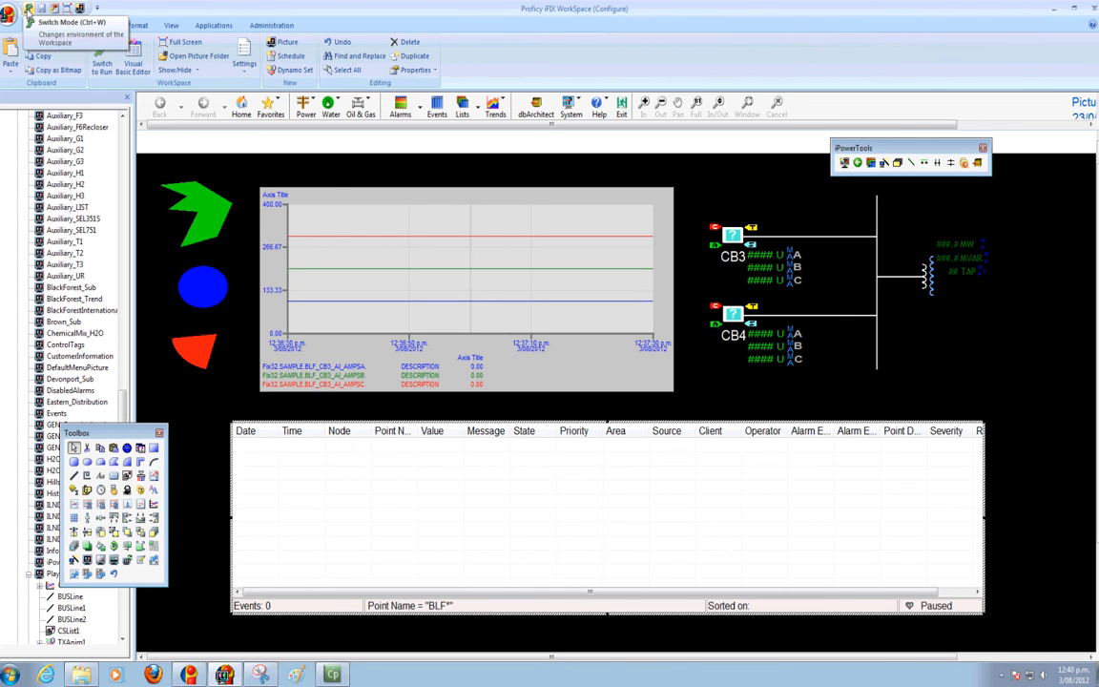
# - Switch the workspace to run mode and open the Play_Sub power picture
pyautogui.click(30, 9)
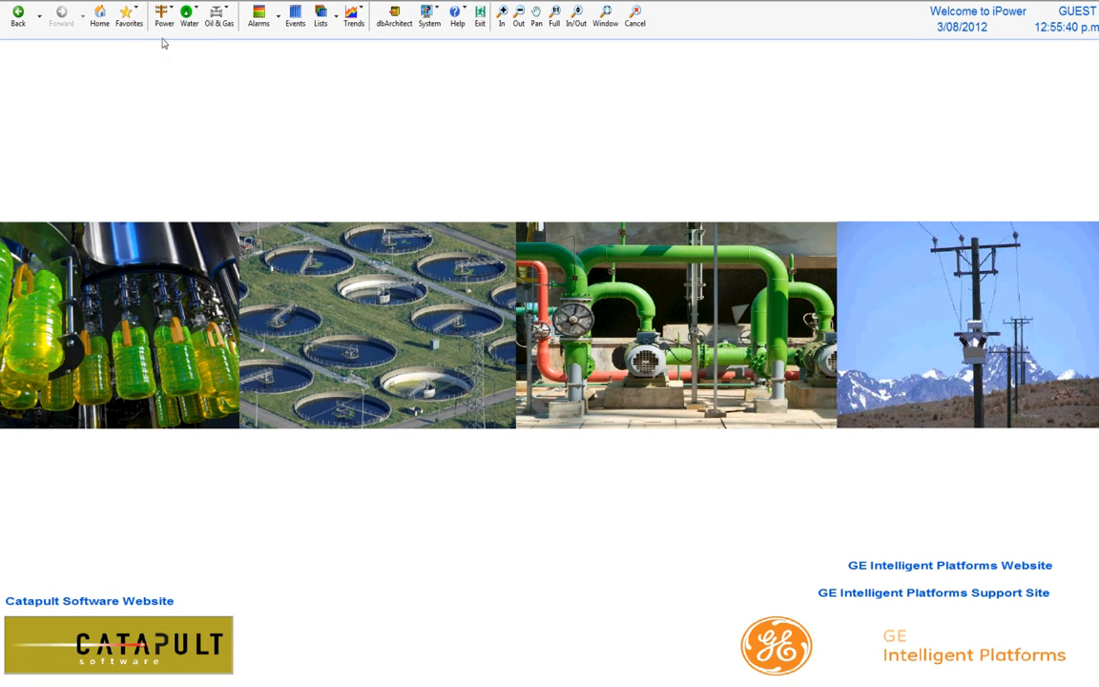
pyautogui.click(164, 15)
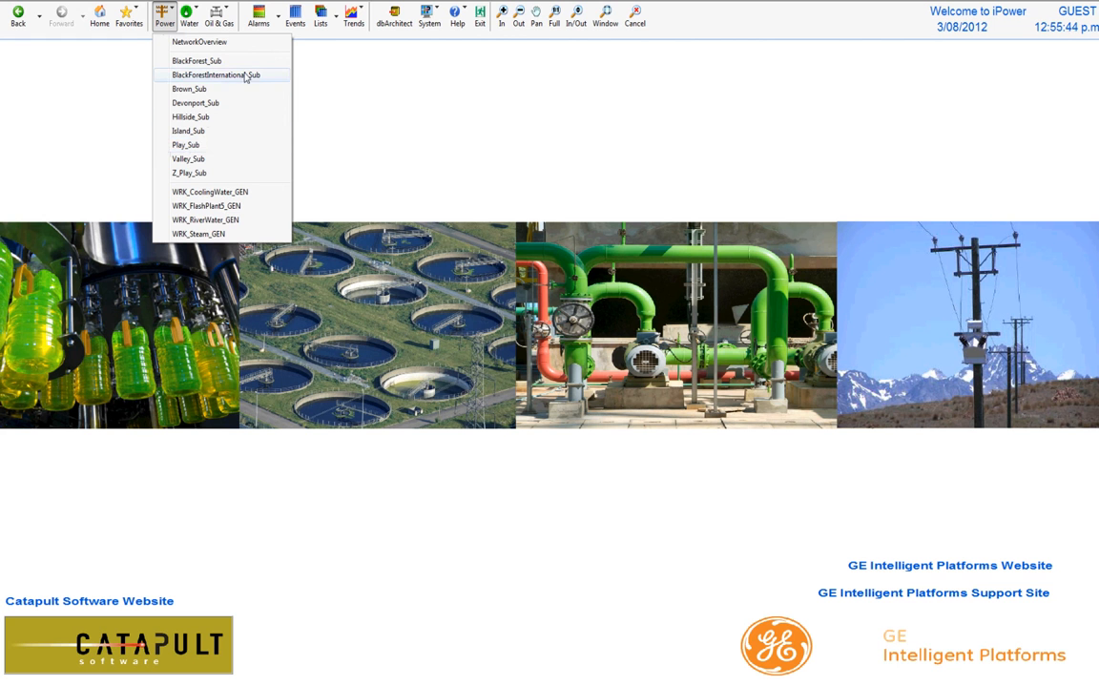
pyautogui.click(185, 144)
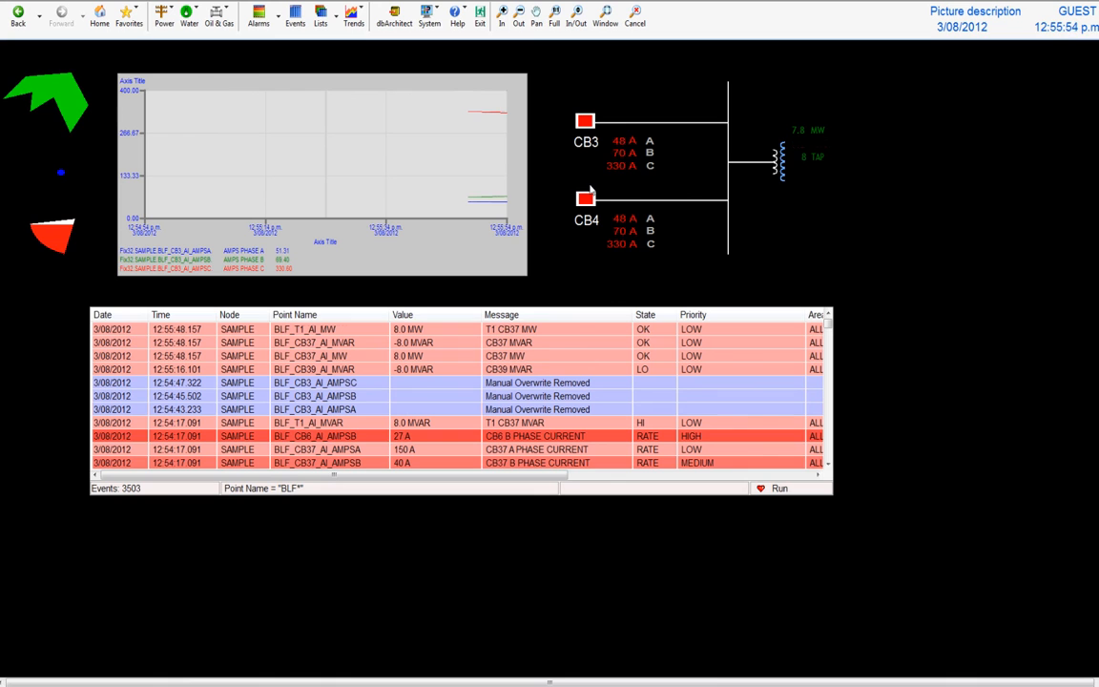
# - Apply a manual overwrite of 218 A to breaker CB3's phase A current
pyautogui.click(617, 143)
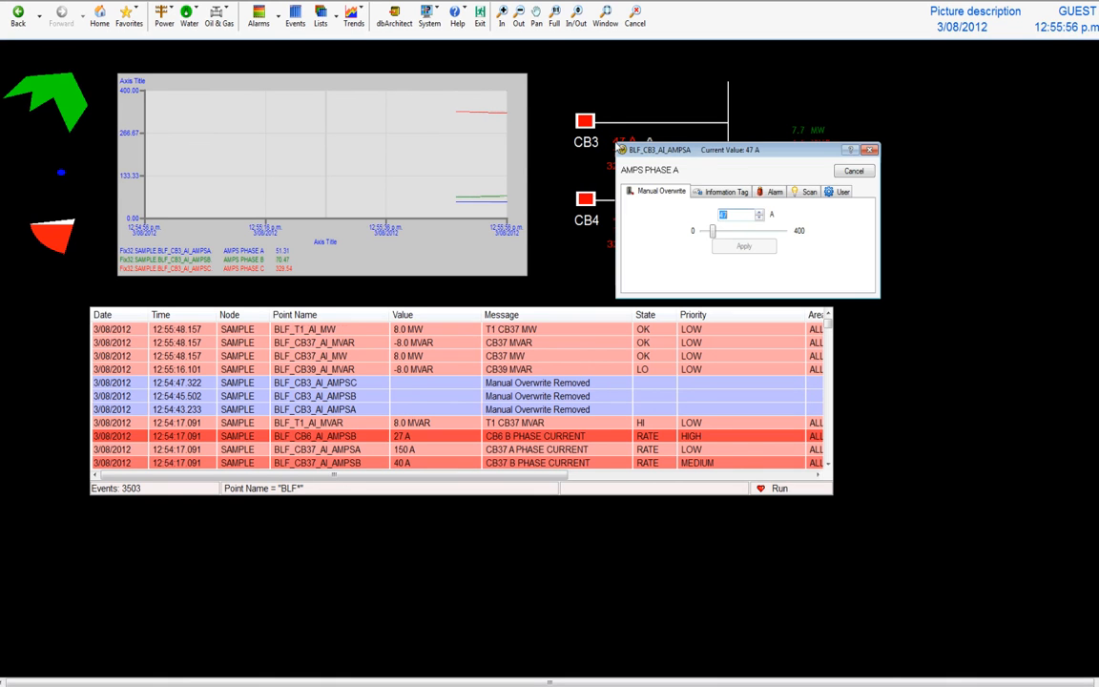
pyautogui.moveTo(716, 241); pyautogui.dragTo(751, 234)
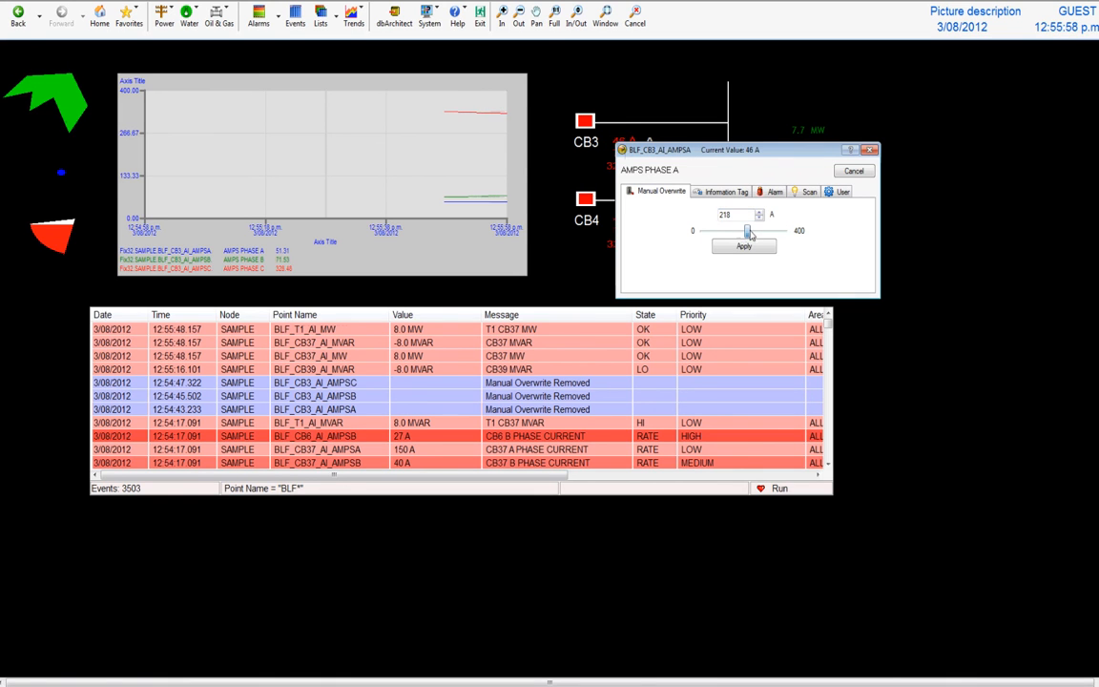
pyautogui.click(730, 250)
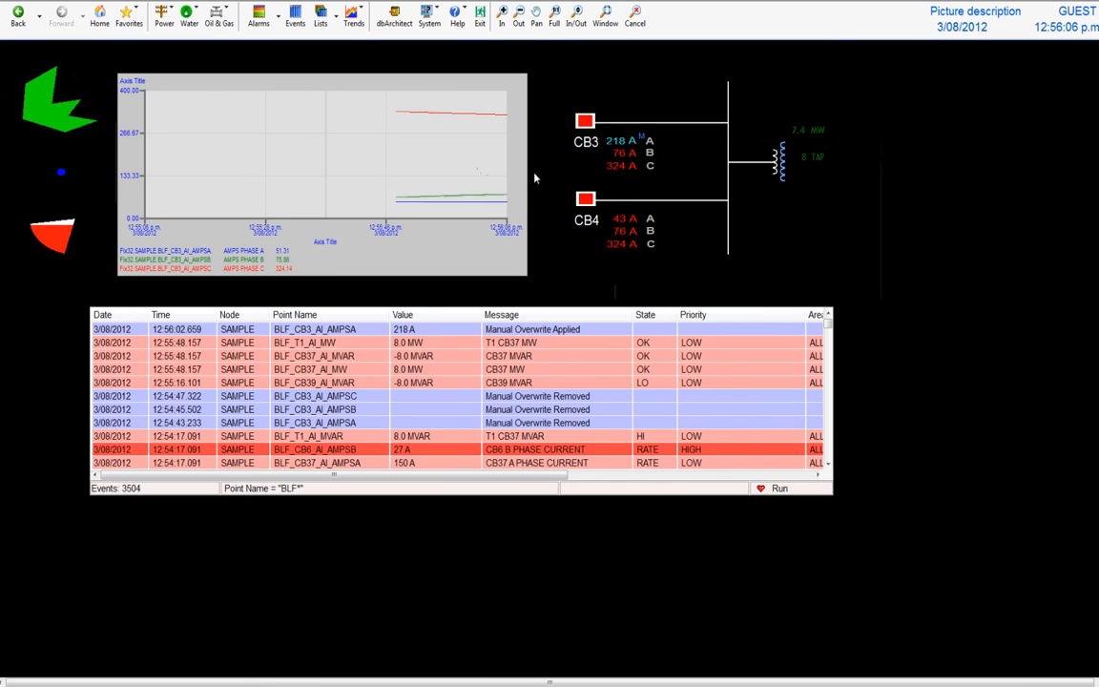
# - Apply a manual overwrite of 272 A to breaker CB3's phase B current
pyautogui.click(625, 154)
pyautogui.moveTo(717, 244); pyautogui.dragTo(758, 244)
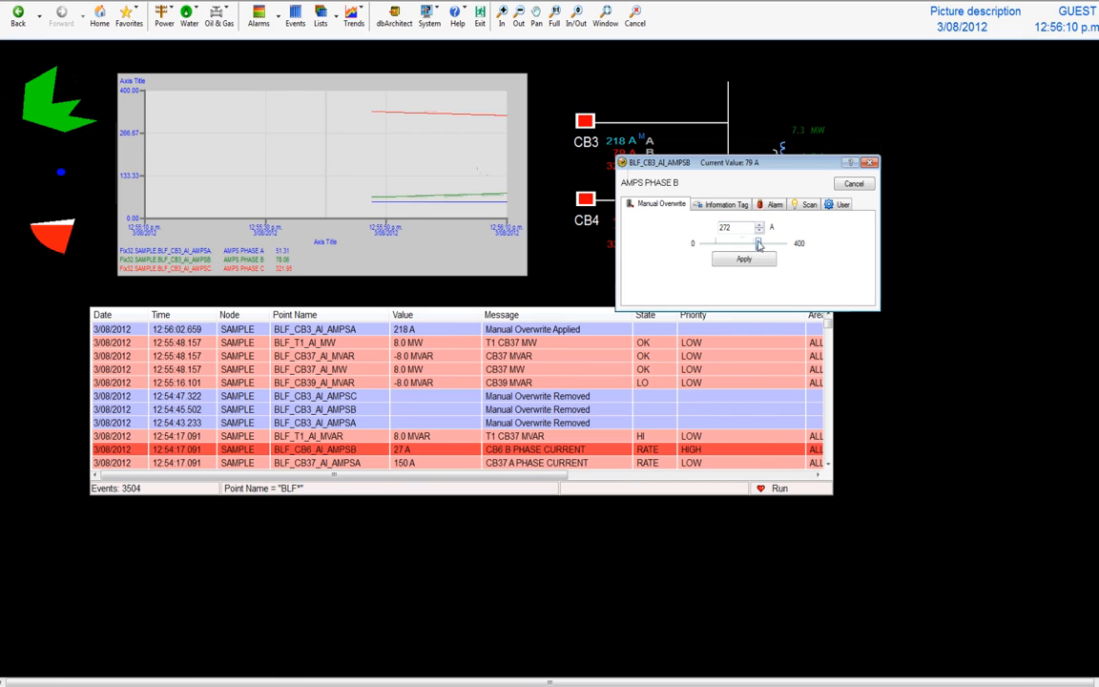
pyautogui.click(744, 262)
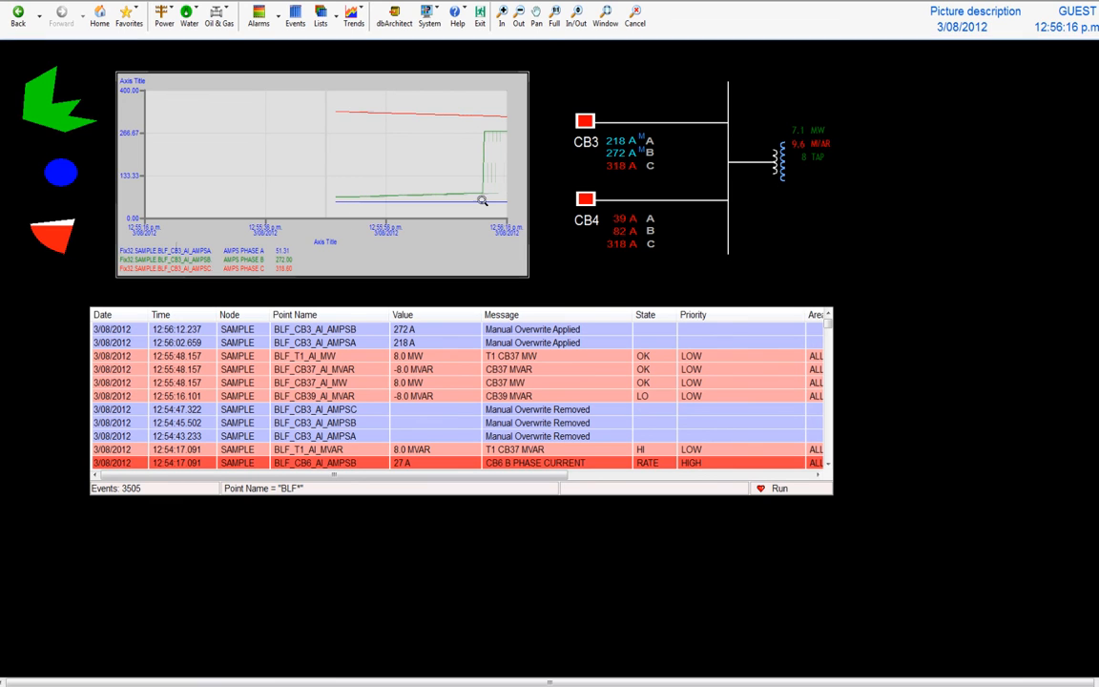
# - Apply a manual overwrite of 162 A to breaker CB3's phase C current and move the chart's time cursor toward the newer data
pyautogui.click(621, 173)
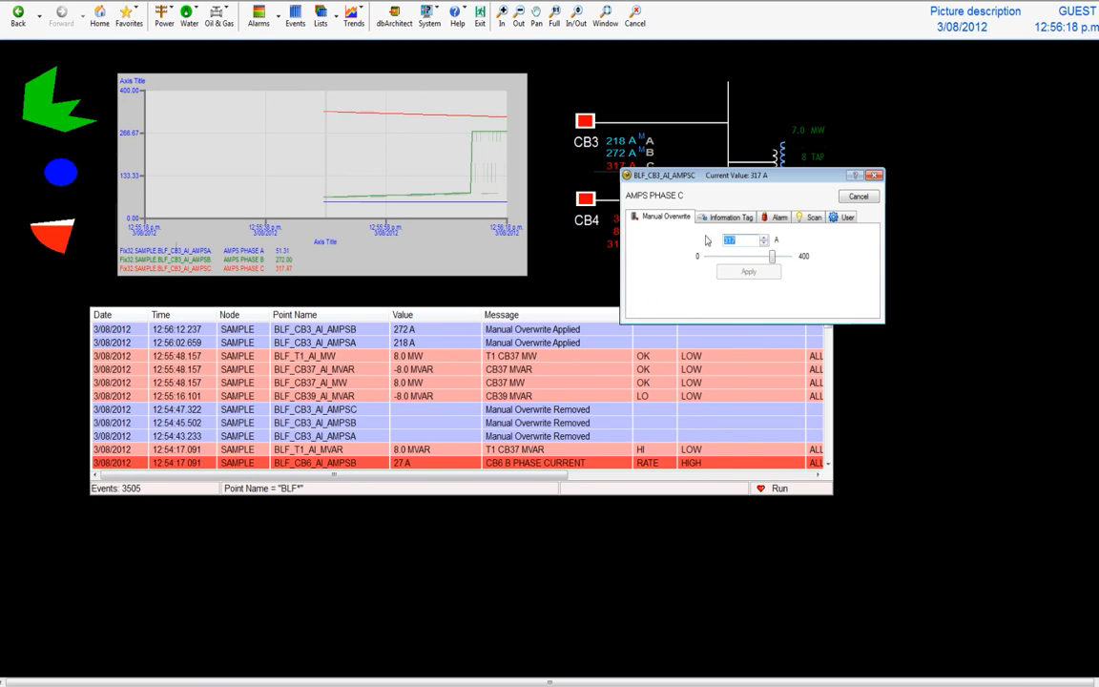
pyautogui.moveTo(774, 261); pyautogui.dragTo(740, 263)
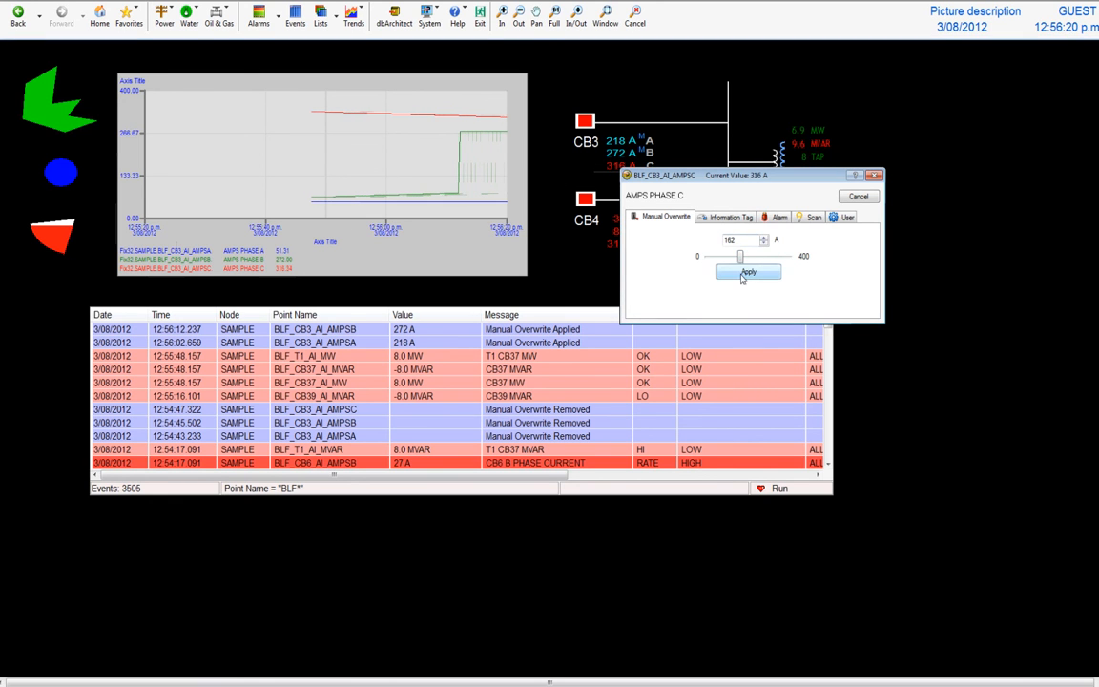
pyautogui.click(742, 275)
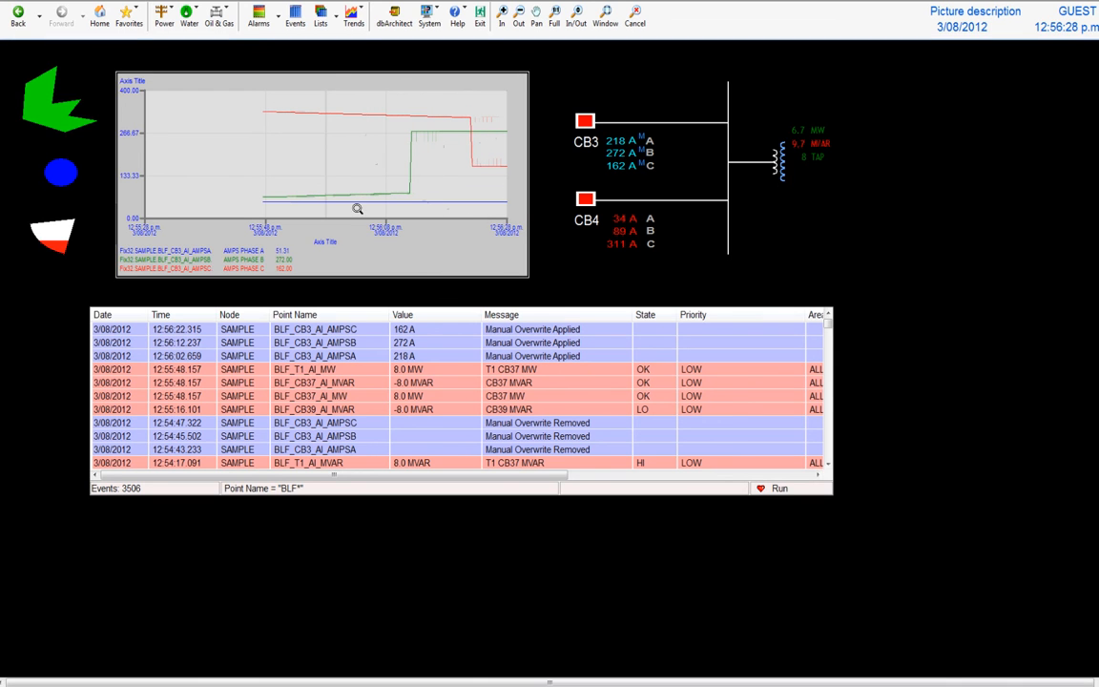
pyautogui.moveTo(324, 170); pyautogui.dragTo(401, 153)
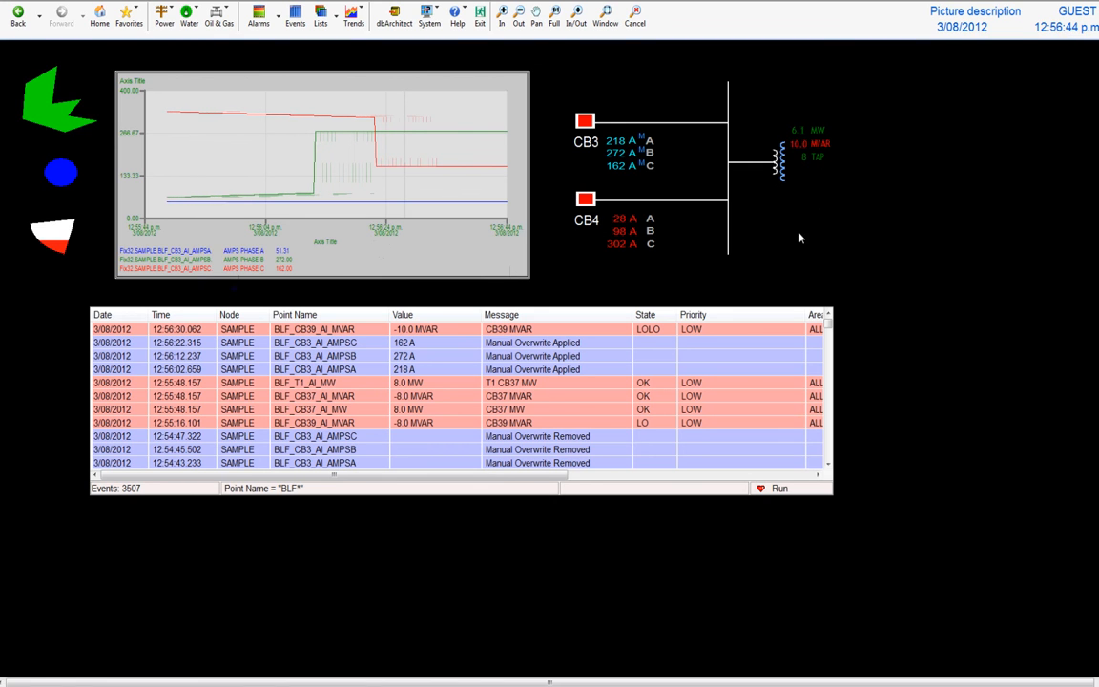
# - Send the OPEN control to breaker CB3 and confirm it
pyautogui.click(586, 122)
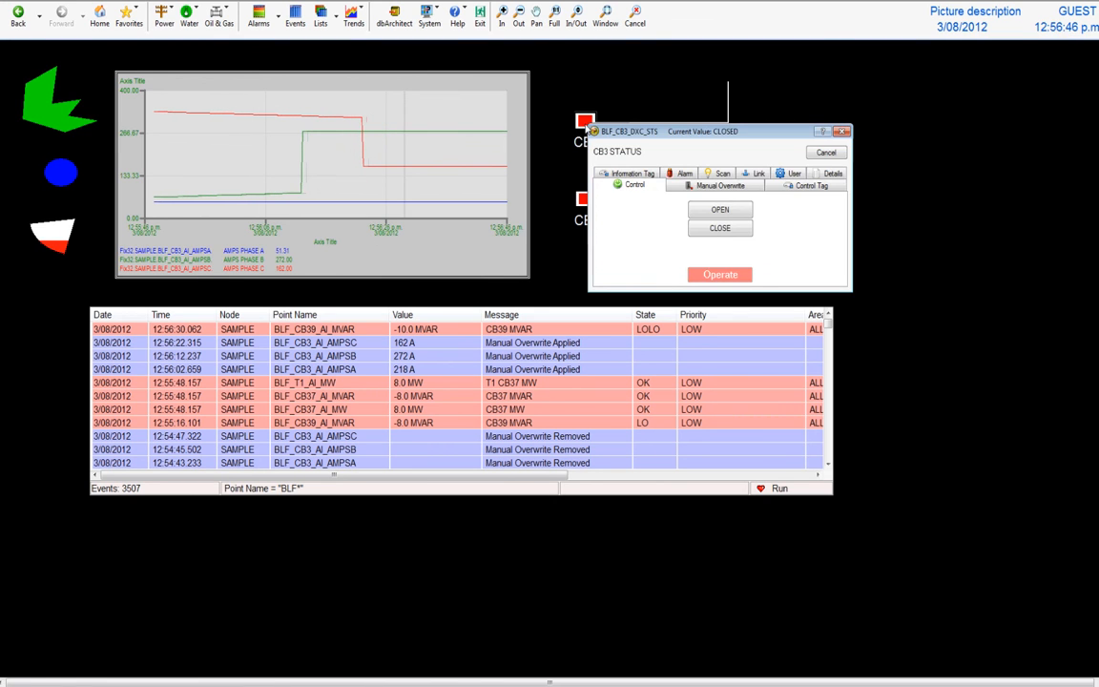
pyautogui.click(719, 210)
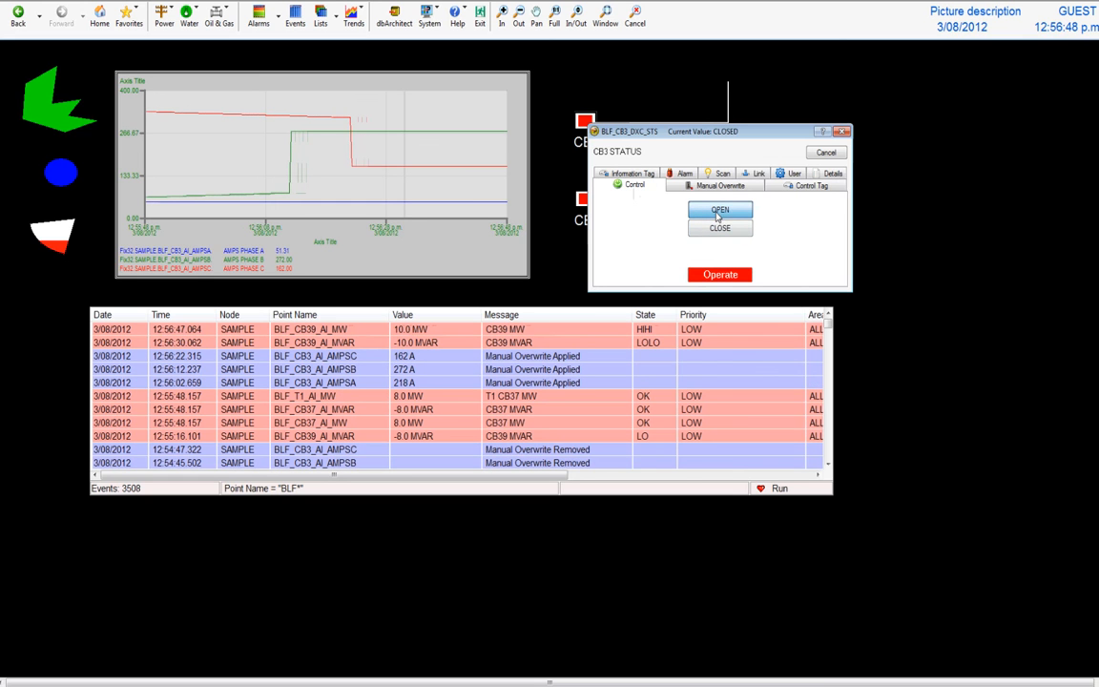
pyautogui.click(719, 274)
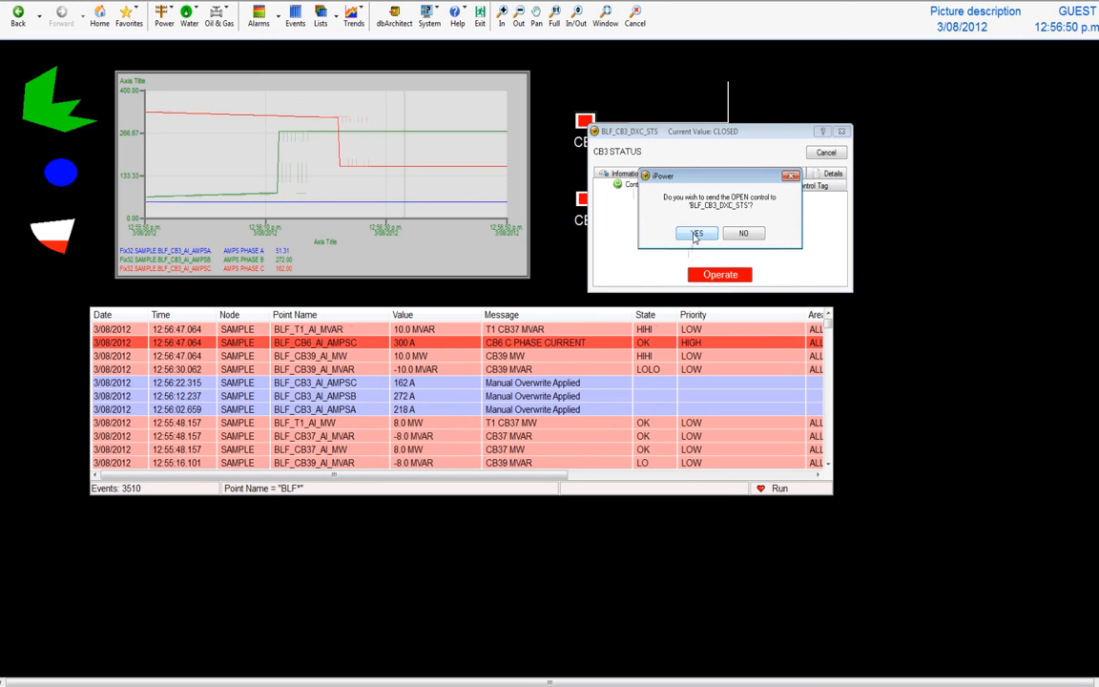
pyautogui.click(693, 167)
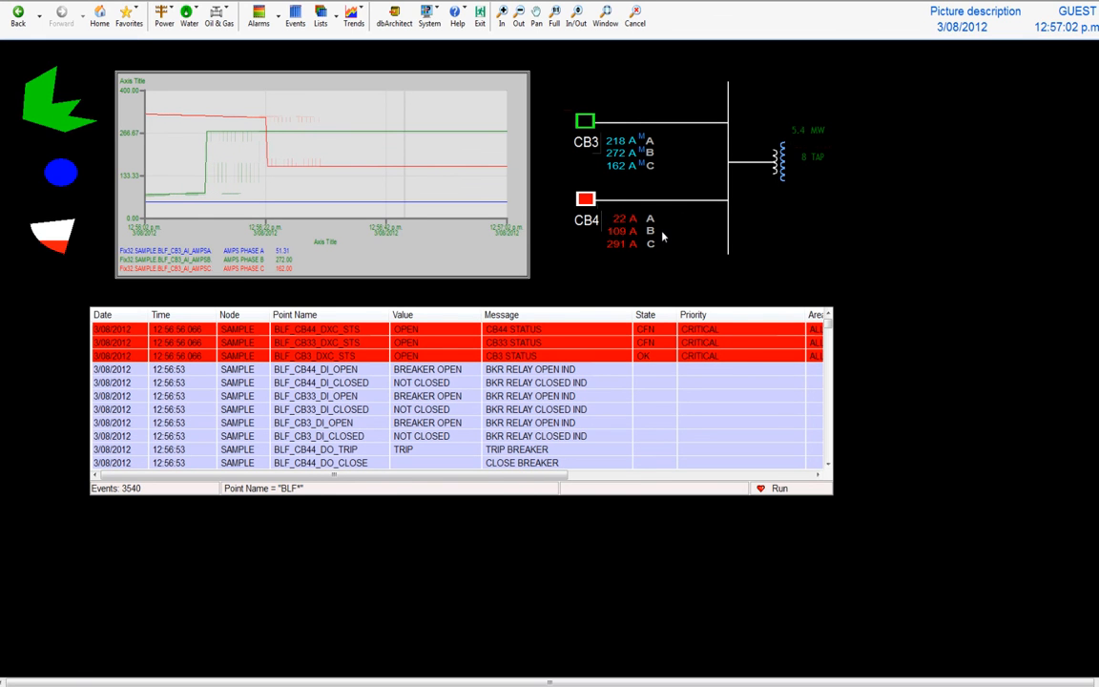
# - Look through breaker CB4's alarm, link and control tag options, leaving them unmodified
pyautogui.click(585, 199)
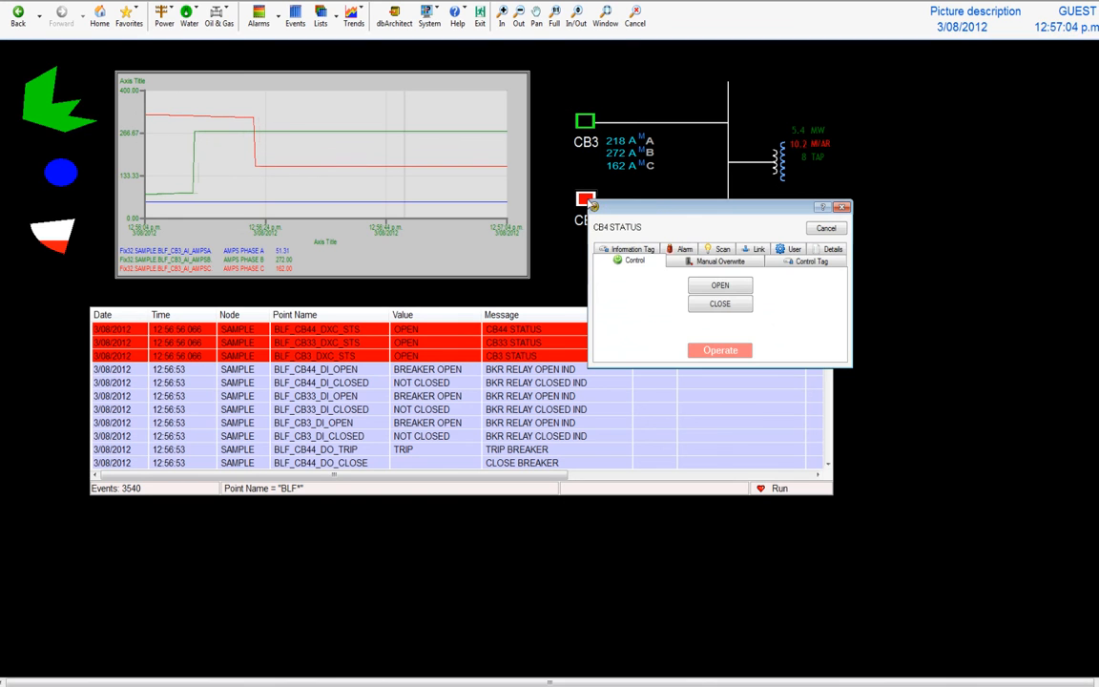
pyautogui.click(680, 251)
pyautogui.click(763, 261)
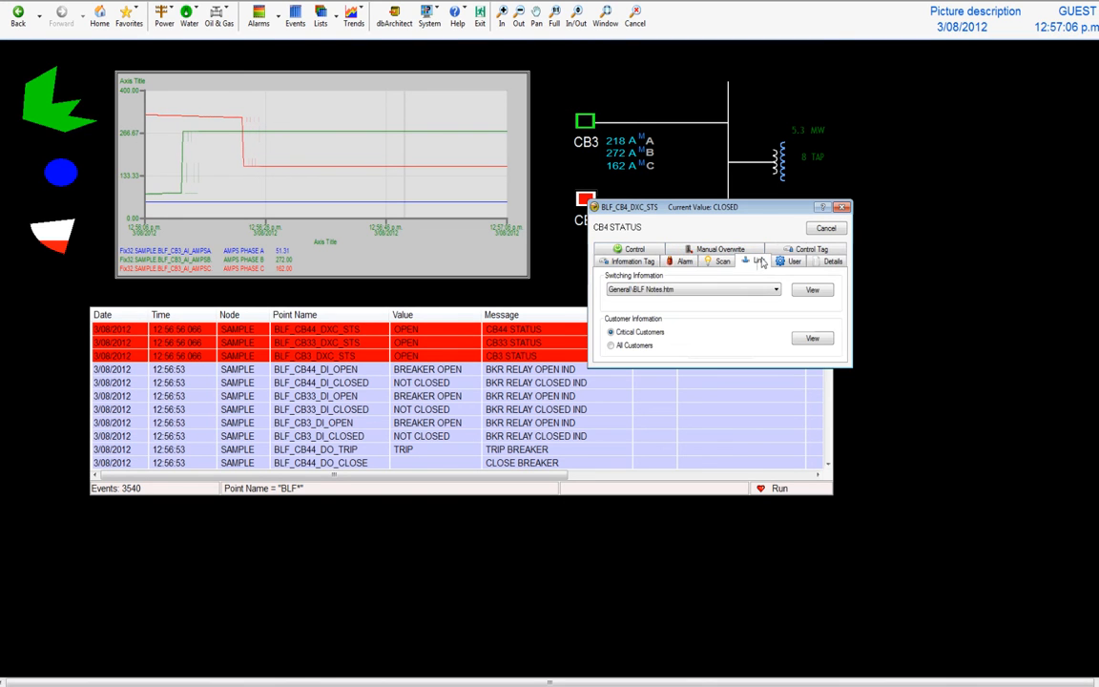
pyautogui.click(797, 251)
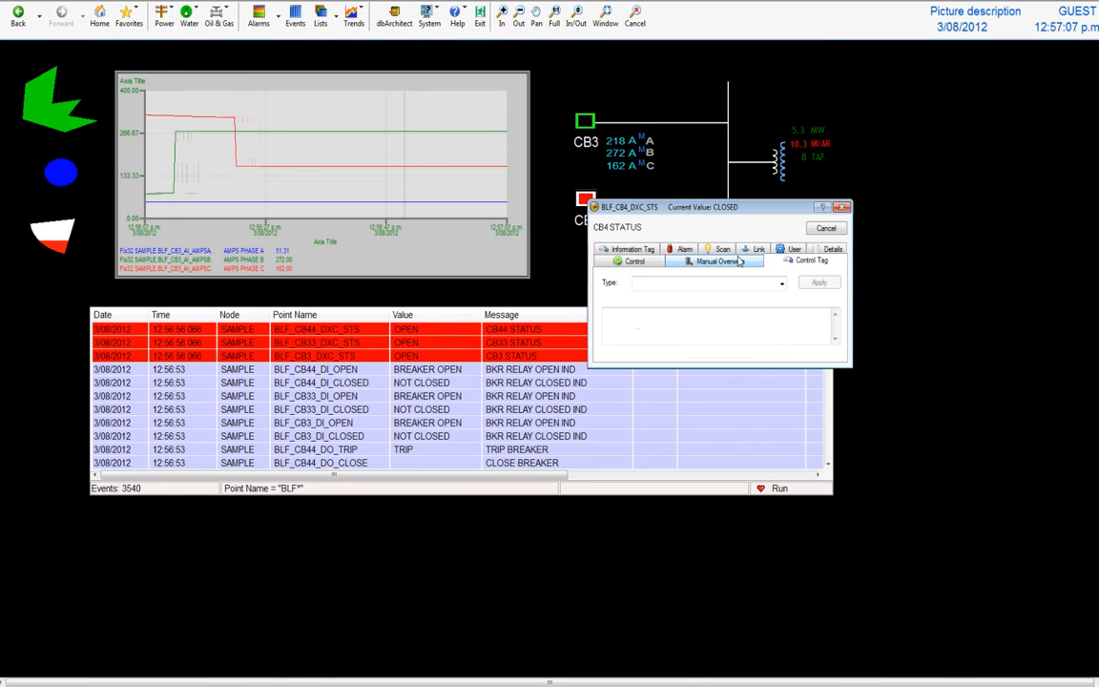
pyautogui.click(808, 232)
# - Review the information tag and alarm limits of breaker CB4's phase B current
pyautogui.click(622, 231)
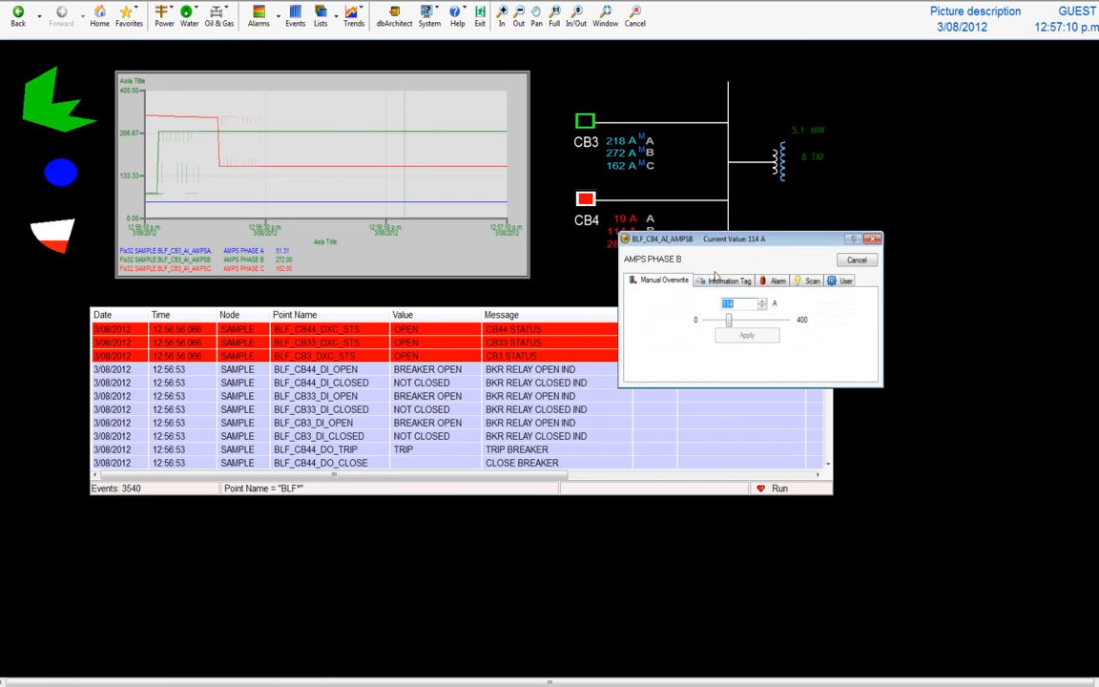
pyautogui.click(732, 280)
pyautogui.click(778, 281)
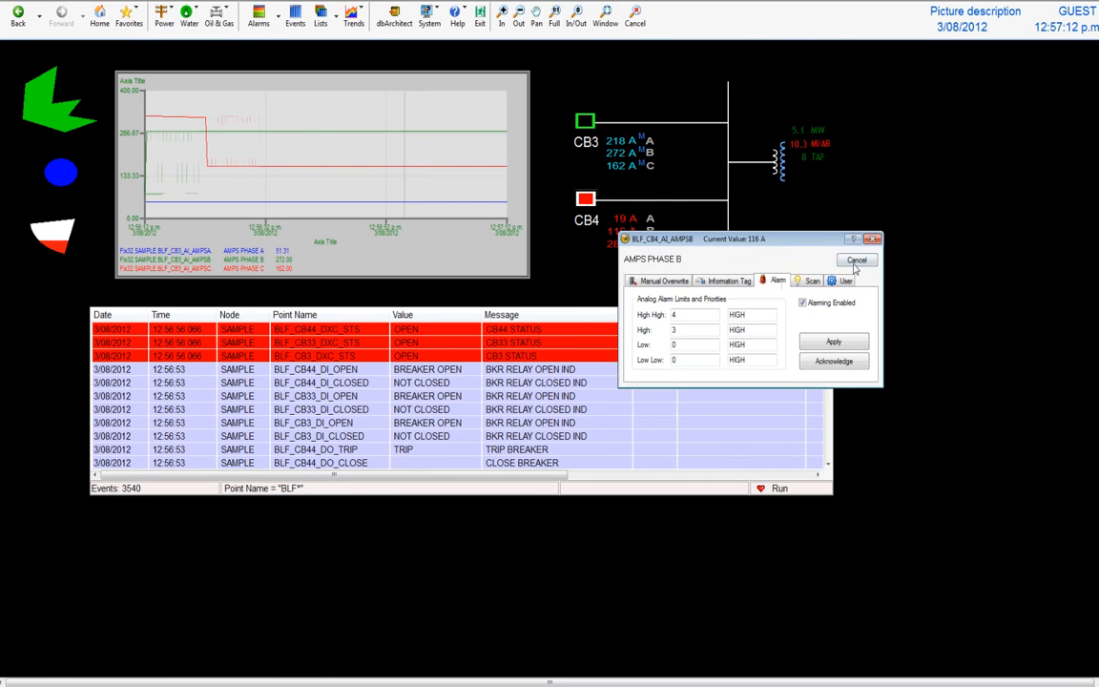
pyautogui.click(856, 260)
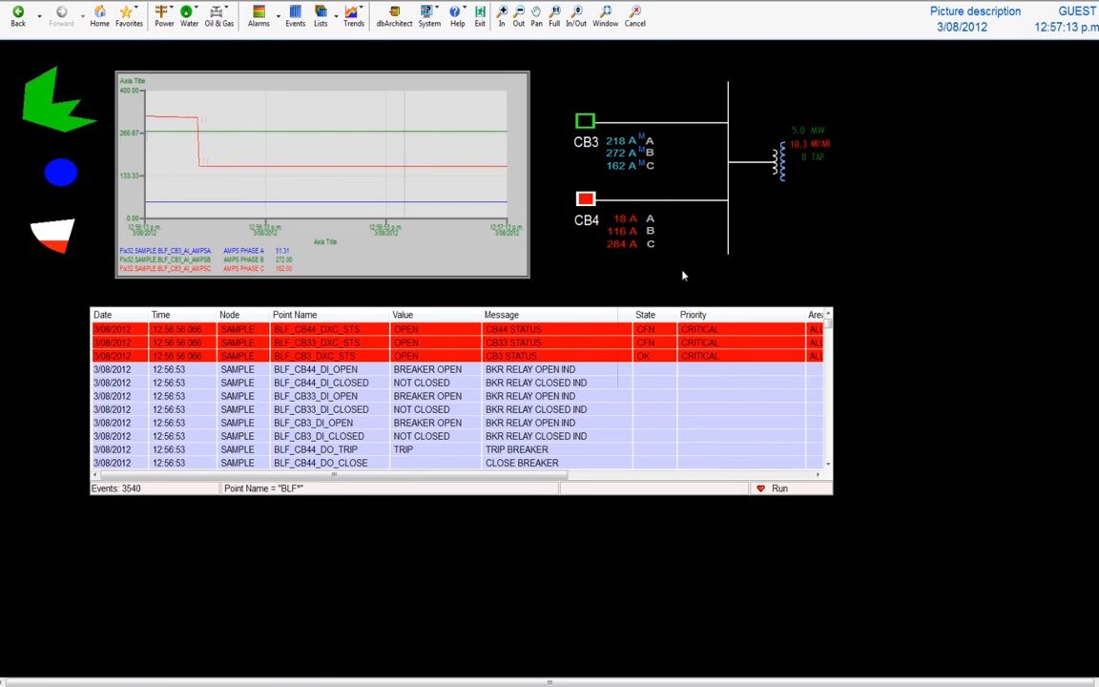
# - Open CB4's auxiliary status picture, inspect its phase B current's information tag, alarm and scan settings, and close the picture
pyautogui.click(585, 222)
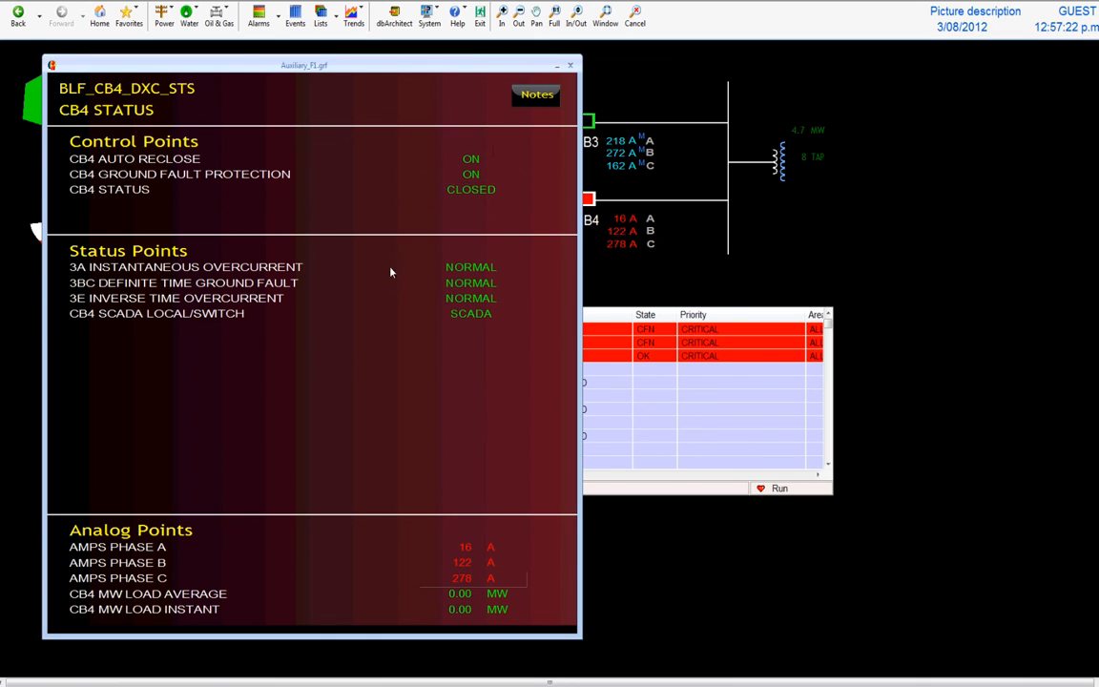
pyautogui.click(466, 567)
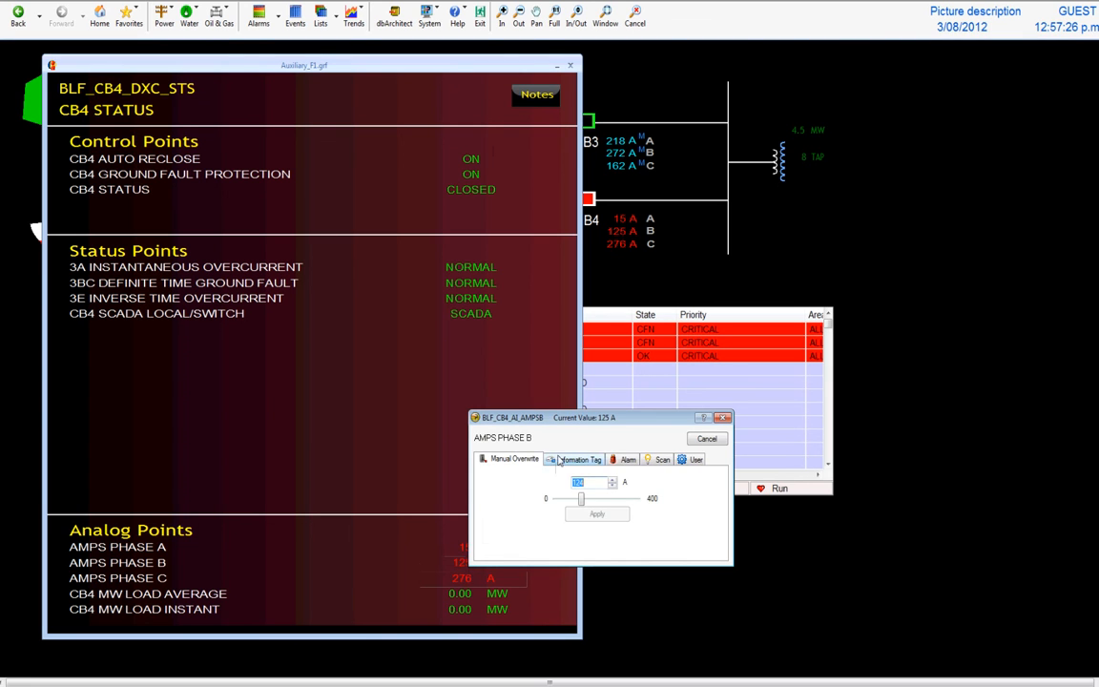
pyautogui.click(577, 459)
pyautogui.click(625, 459)
pyautogui.click(660, 459)
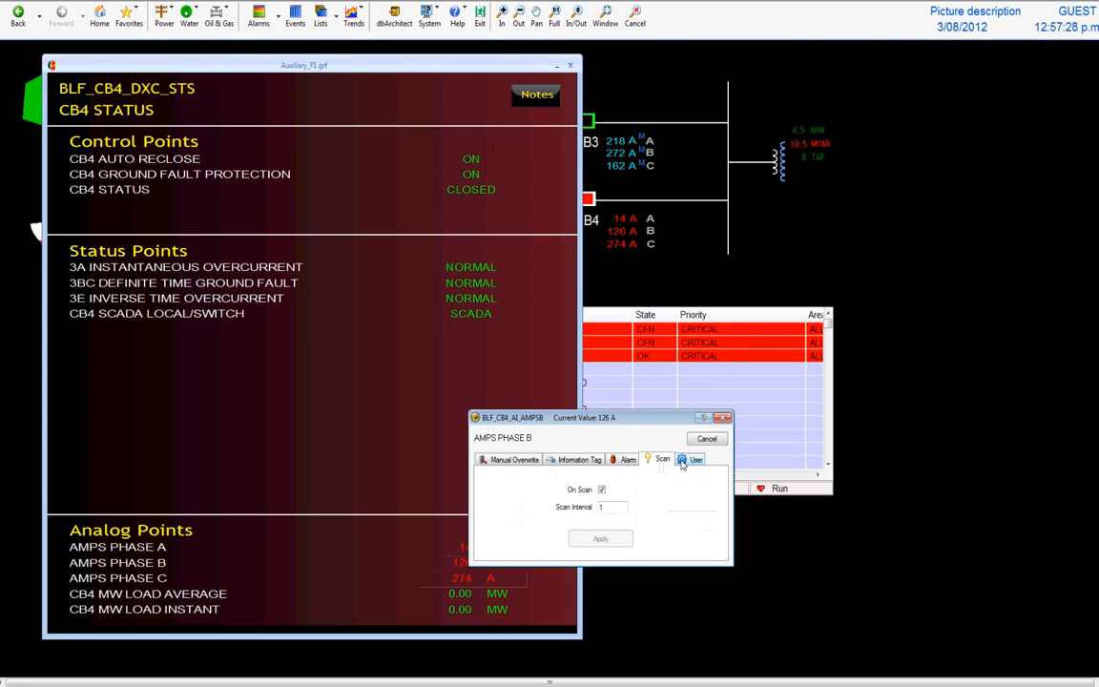
pyautogui.click(700, 440)
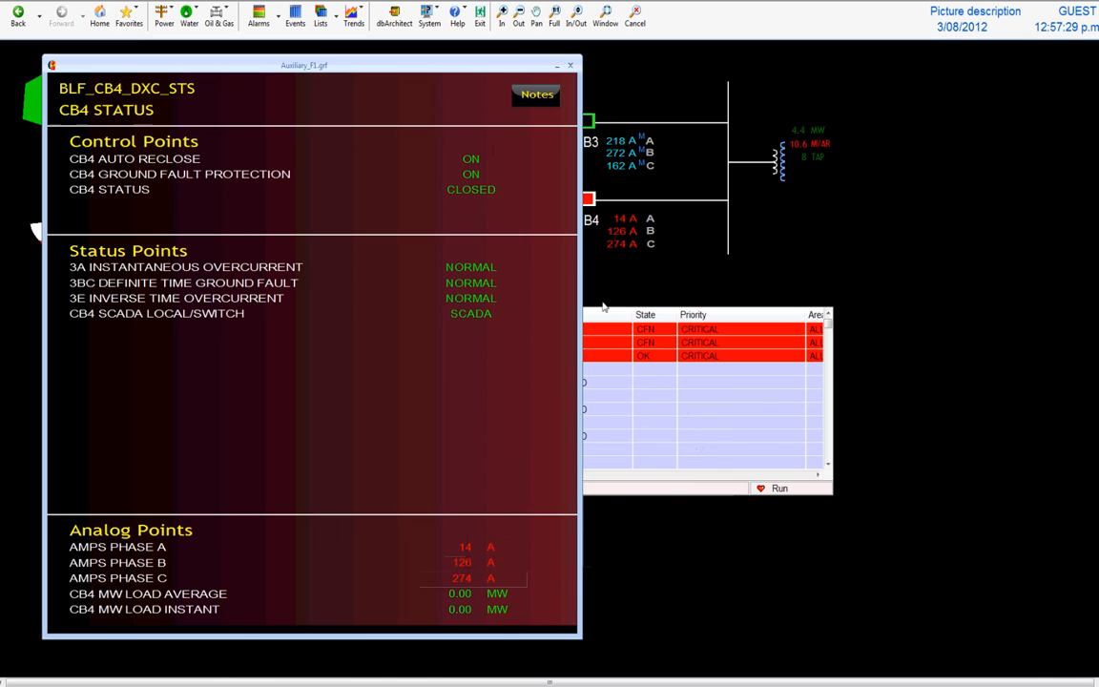
pyautogui.click(570, 66)
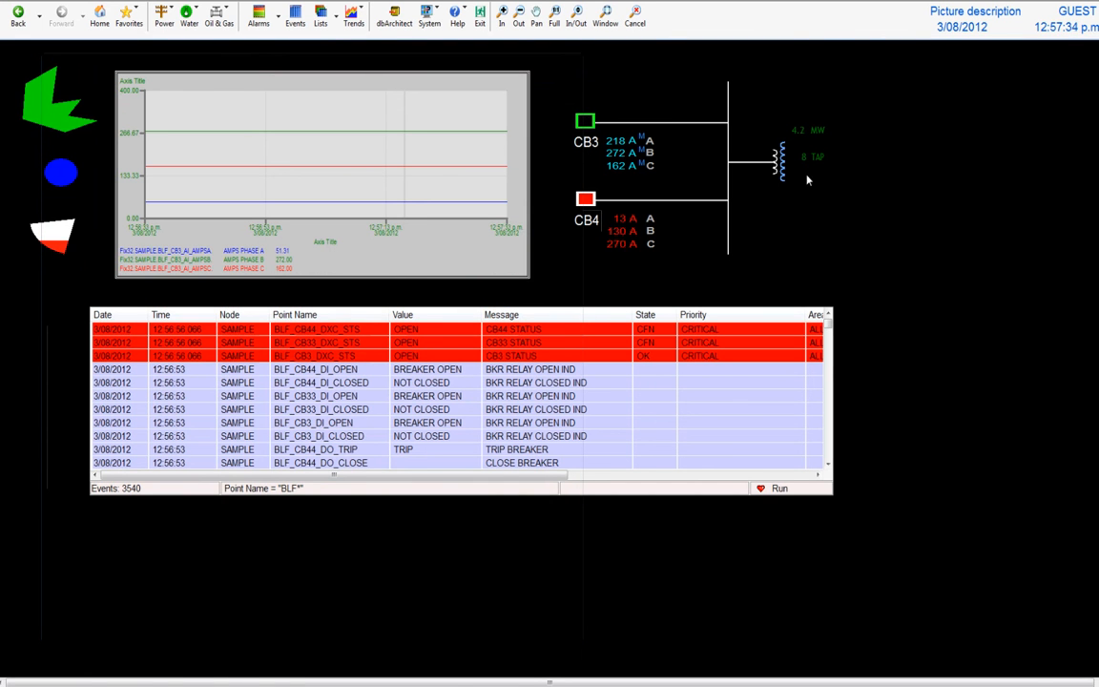
# - Send the RAISE control to the transformer's T1 tap position and confirm it
pyautogui.click(810, 162)
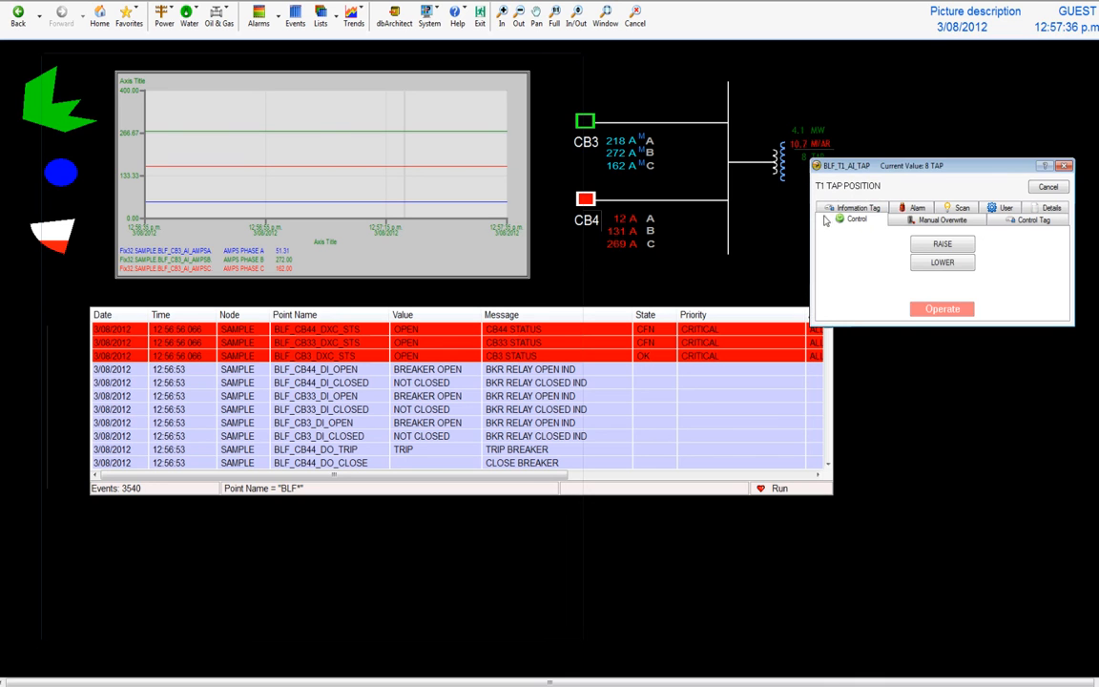
pyautogui.click(939, 244)
pyautogui.click(942, 308)
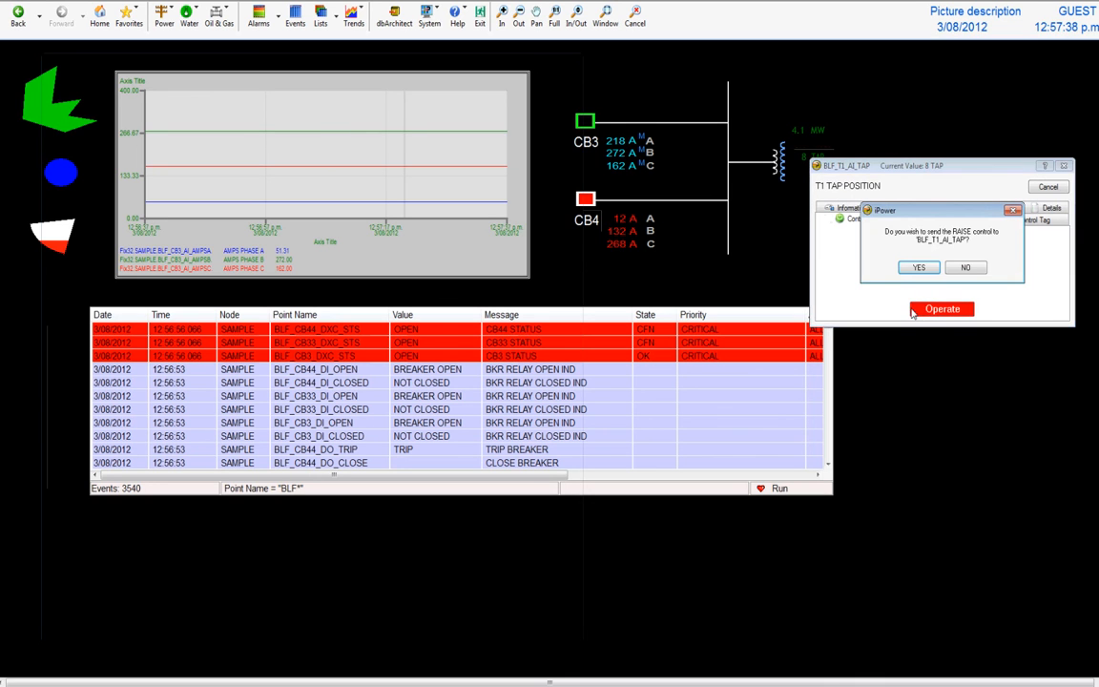
pyautogui.click(915, 267)
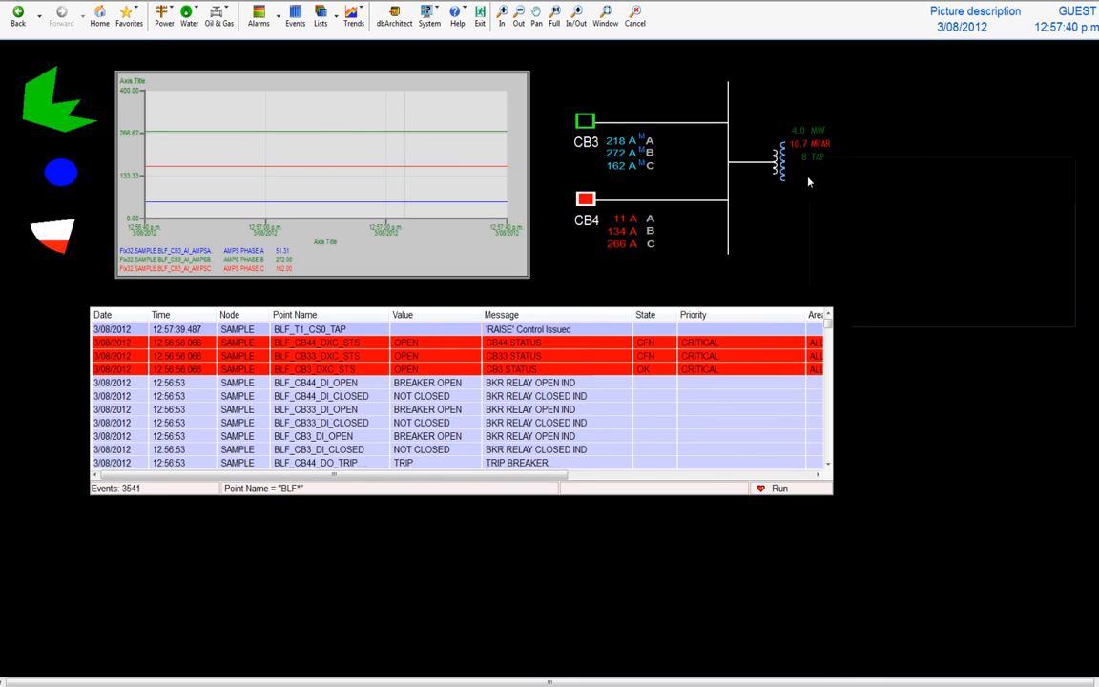